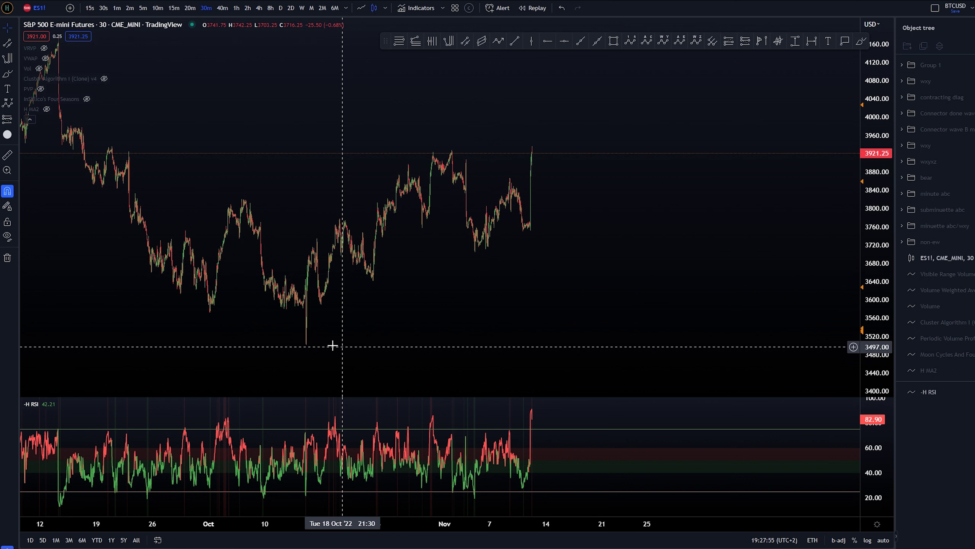
Circle the mid-October low on the 30-minute chart with the Brush and undo the stroke
{"action": "key", "text": "alt+b"}
{"action": "left_click_drag", "start_coordinate": [307, 328], "coordinate": [305, 329]}
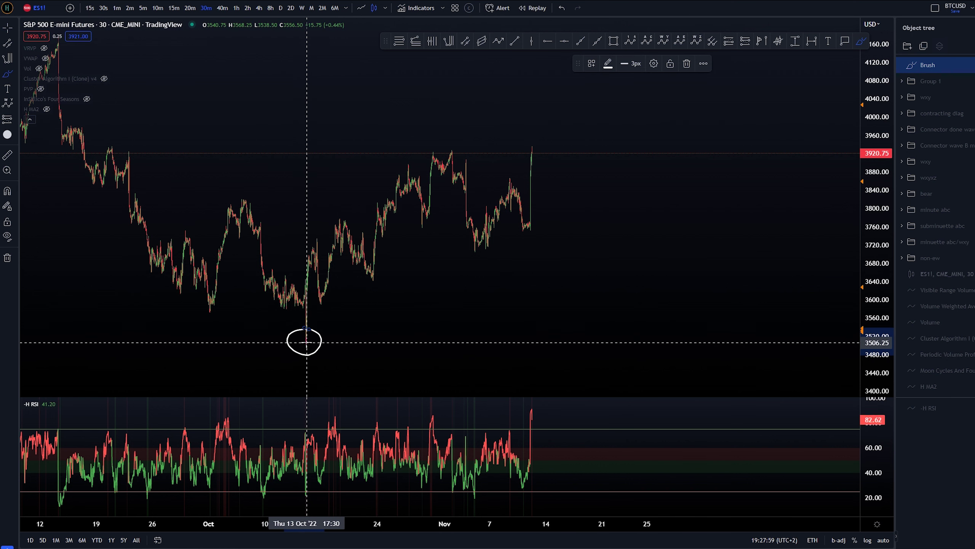
{"action": "key", "text": "ctrl+z"}
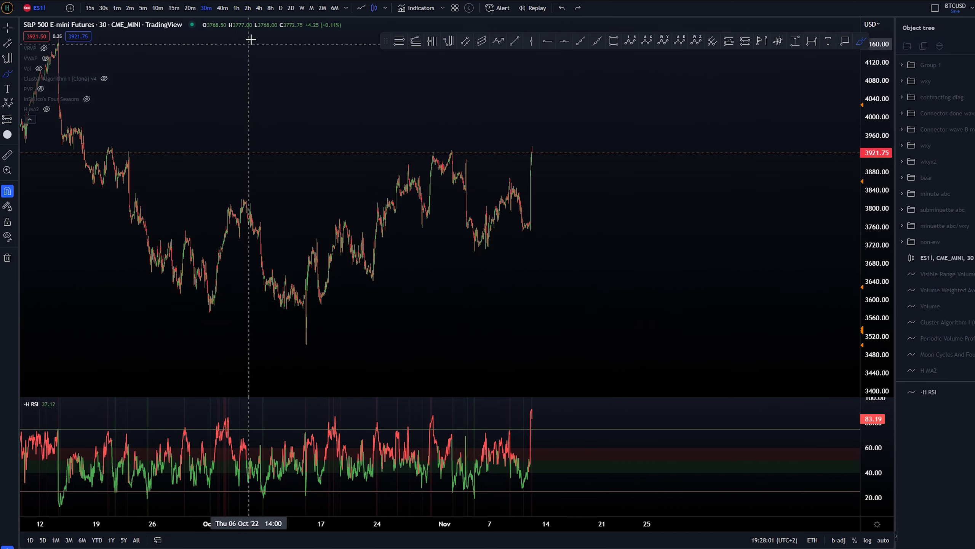
Switch the S&P 500 E-mini chart to the 4-hour timeframe
{"action": "left_click", "coordinate": [259, 9]}
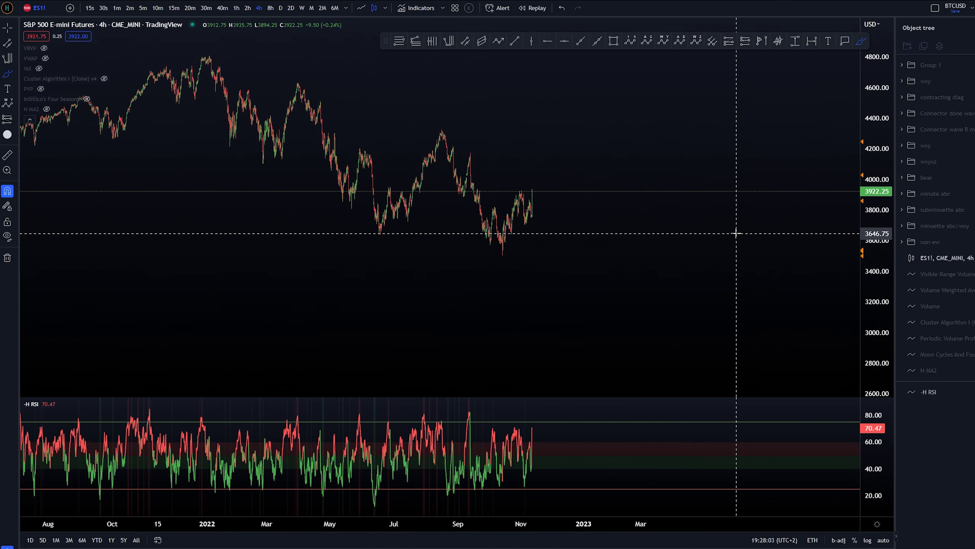
{"action": "left_click_drag", "start_coordinate": [641, 320], "coordinate": [570, 312]}
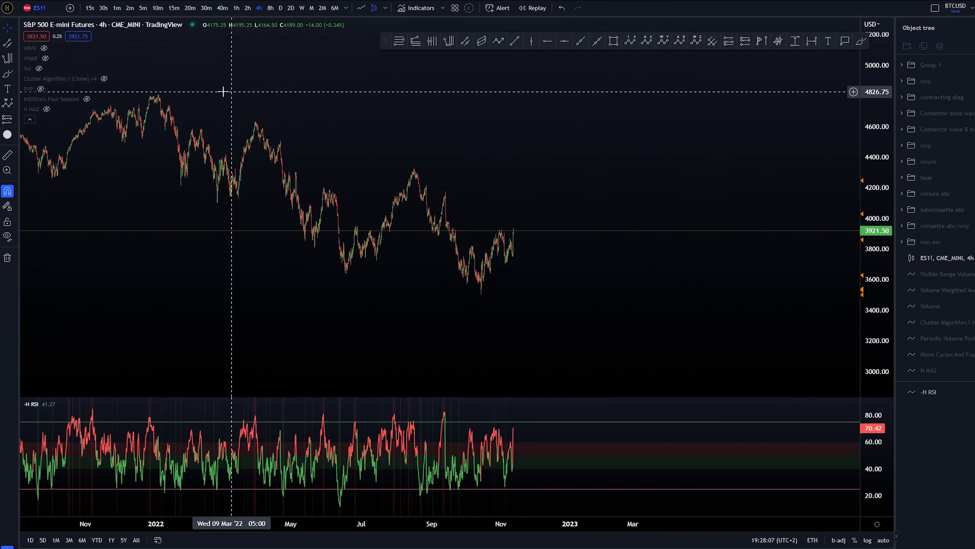
Trace the up-down-up rally from the June 2022 low to the August high with the Brush, removing the extra strokes
{"action": "key", "text": "alt+b"}
{"action": "mouse_move", "coordinate": [160, 94]}
{"action": "left_mouse_down"}
{"action": "mouse_move", "coordinate": [270, 125]}
{"action": "mouse_move", "coordinate": [343, 285]}
{"action": "mouse_move", "coordinate": [402, 210]}
{"action": "mouse_move", "coordinate": [414, 173]}
{"action": "left_mouse_up"}
{"action": "key", "text": "Delete"}
{"action": "key", "text": "ctrl+z"}
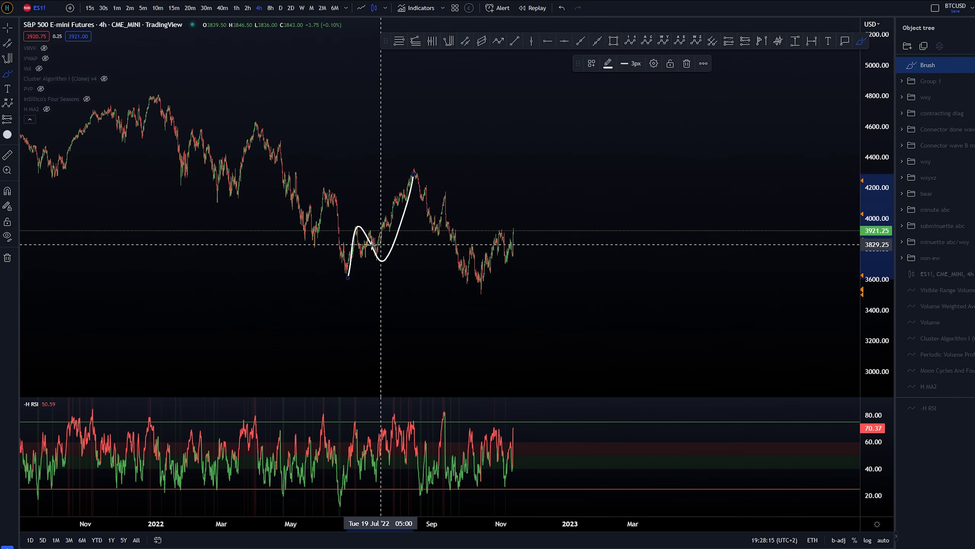
{"action": "mouse_move", "coordinate": [347, 236]}
{"action": "left_mouse_down"}
{"action": "mouse_move", "coordinate": [335, 181]}
{"action": "mouse_move", "coordinate": [208, 241]}
{"action": "mouse_move", "coordinate": [256, 148]}
{"action": "left_mouse_up"}
{"action": "key", "text": "ctrl+z"}
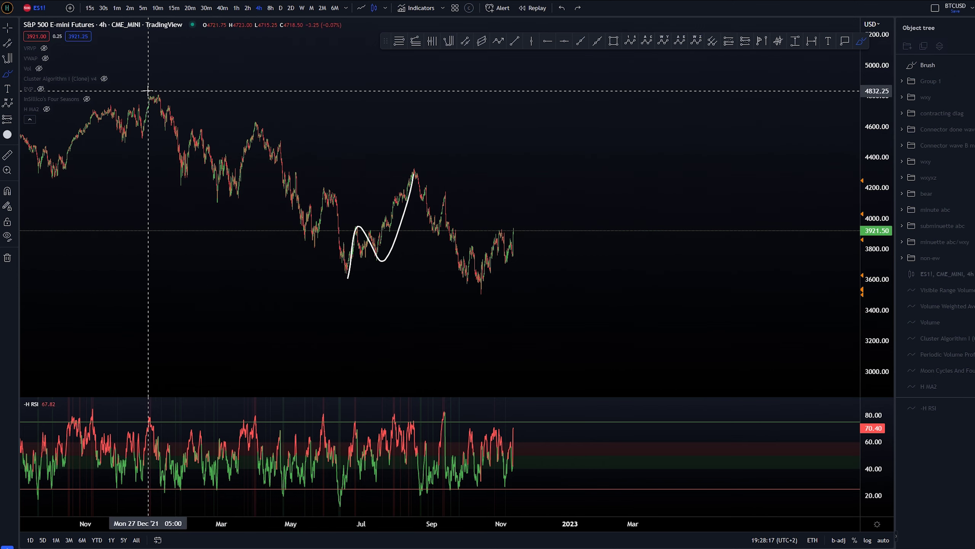
Sketch the January-to-June decline with the Brush, circle the June low, and undo all brush strokes
{"action": "mouse_move", "coordinate": [156, 101]}
{"action": "left_mouse_down"}
{"action": "mouse_move", "coordinate": [207, 192]}
{"action": "mouse_move", "coordinate": [255, 127]}
{"action": "mouse_move", "coordinate": [346, 283]}
{"action": "left_mouse_up"}
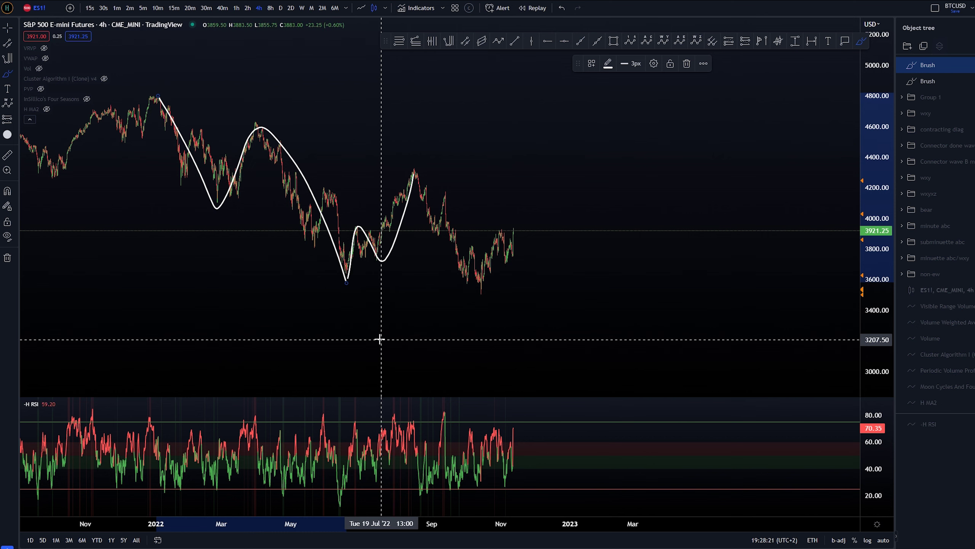
{"action": "key", "text": "ctrl+z"}
{"action": "left_click_drag", "start_coordinate": [335, 283], "coordinate": [341, 266]}
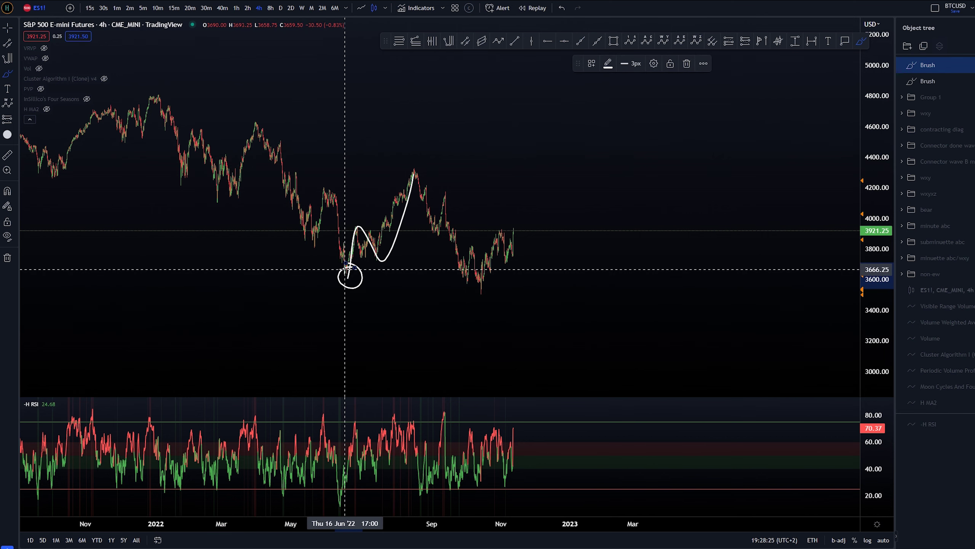
{"action": "key", "text": "ctrl+z"}
{"action": "key", "text": "ctrl+z"}
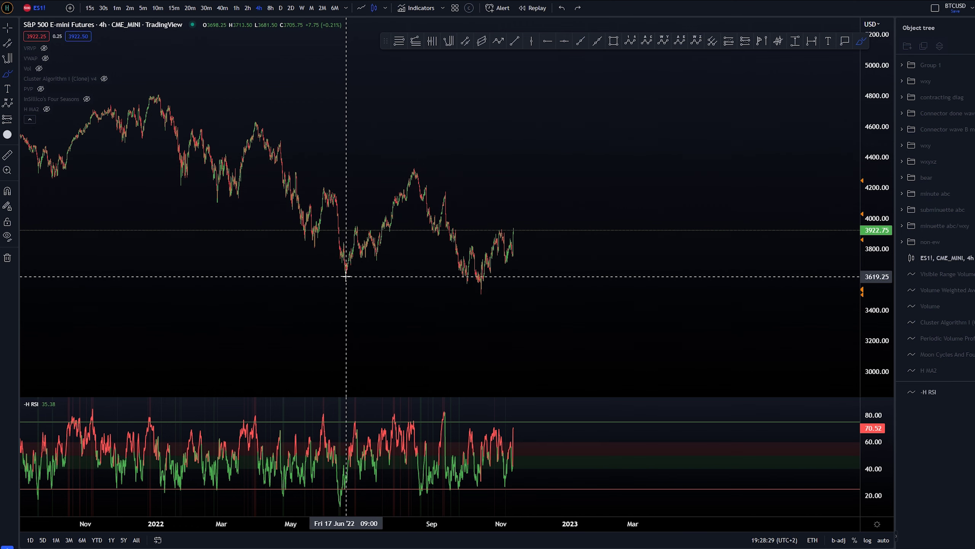
Brush the June–August rally, the decline before it and a projected decline from the August high to about 3254, and undo all three
{"action": "mouse_move", "coordinate": [346, 276]}
{"action": "left_mouse_down"}
{"action": "mouse_move", "coordinate": [361, 228]}
{"action": "mouse_move", "coordinate": [416, 180]}
{"action": "left_mouse_up"}
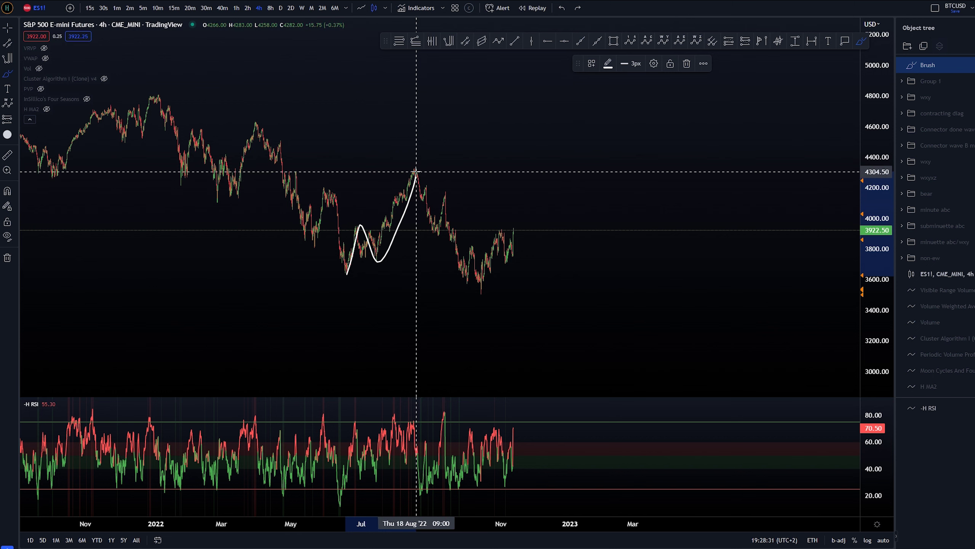
{"action": "left_click_drag", "start_coordinate": [150, 99], "coordinate": [349, 272]}
{"action": "left_click_drag", "start_coordinate": [417, 171], "coordinate": [649, 331]}
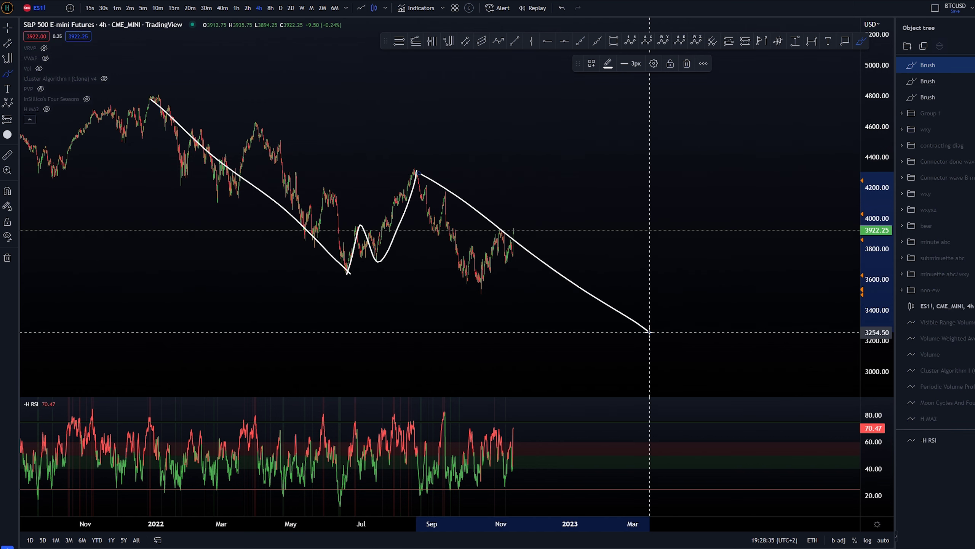
{"action": "key", "text": "ctrl+z"}
{"action": "key", "text": "ctrl+z"}
{"action": "key", "text": "ctrl+z"}
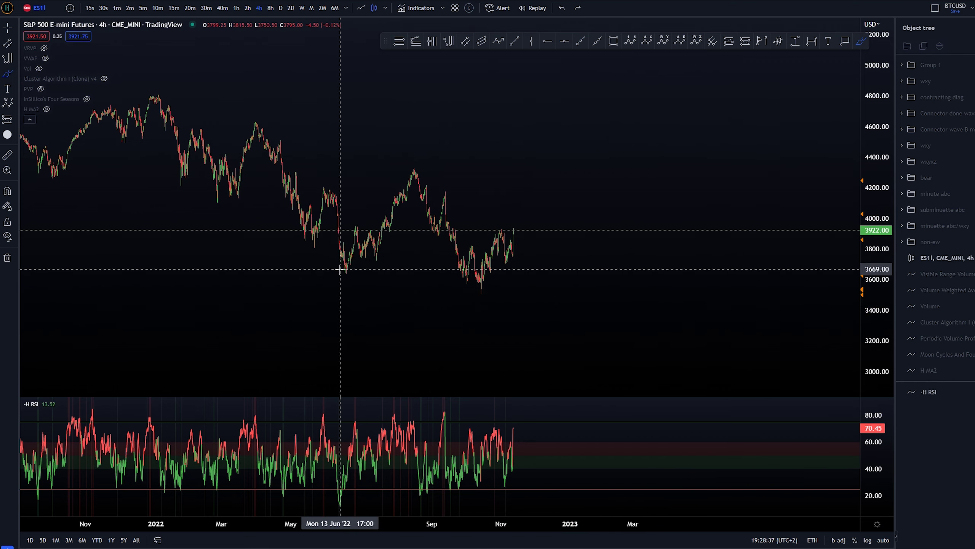
Sketch and circle a sideways correction from the June low into early 2023, with declines before and after it, and undo all strokes
{"action": "mouse_move", "coordinate": [345, 273]}
{"action": "left_mouse_down"}
{"action": "mouse_move", "coordinate": [358, 230]}
{"action": "mouse_move", "coordinate": [394, 203]}
{"action": "mouse_move", "coordinate": [409, 168]}
{"action": "mouse_move", "coordinate": [446, 202]}
{"action": "mouse_move", "coordinate": [485, 294]}
{"action": "mouse_move", "coordinate": [522, 250]}
{"action": "mouse_move", "coordinate": [571, 158]}
{"action": "mouse_move", "coordinate": [388, 166]}
{"action": "mouse_move", "coordinate": [526, 129]}
{"action": "left_mouse_up"}
{"action": "left_click_drag", "start_coordinate": [148, 89], "coordinate": [343, 263]}
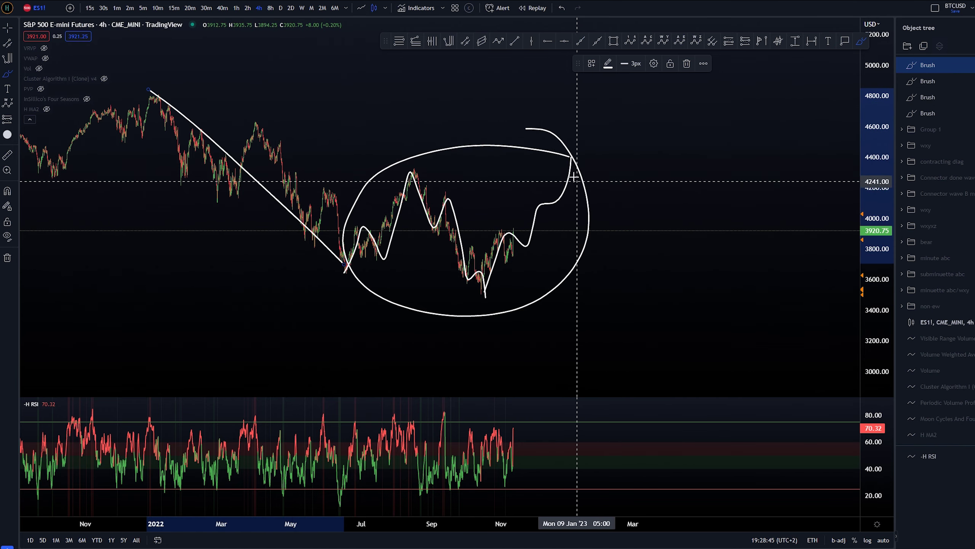
{"action": "left_click_drag", "start_coordinate": [564, 140], "coordinate": [761, 335]}
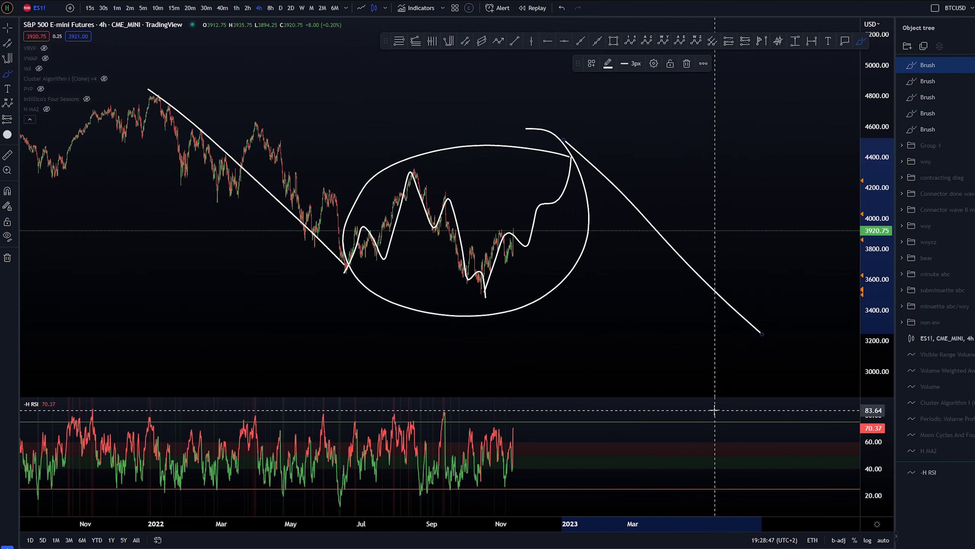
{"action": "key", "text": "ctrl+z"}
{"action": "key", "text": "ctrl+z"}
{"action": "key", "text": "ctrl+z"}
{"action": "key", "text": "ctrl+z"}
{"action": "key", "text": "ctrl+z"}
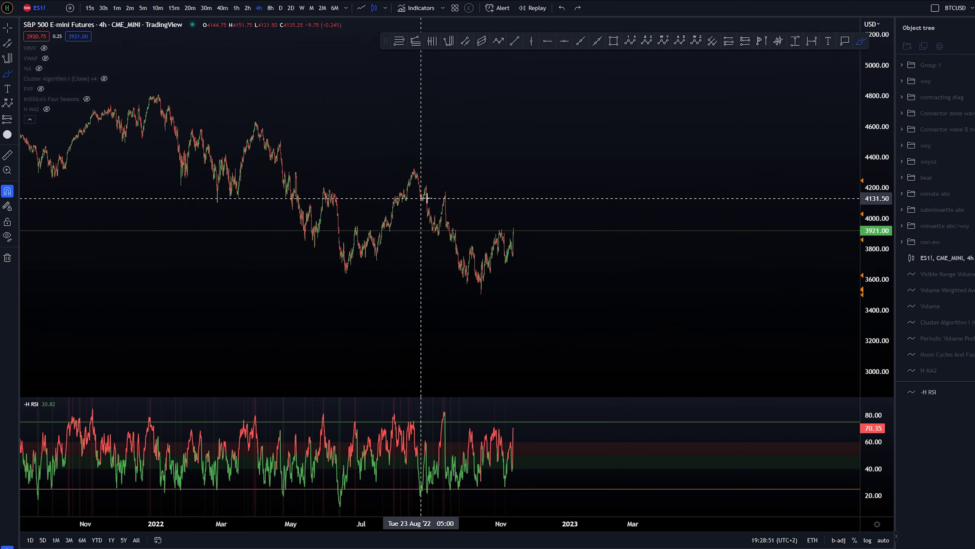
Circle the August-to-October decline with the Brush and undo the stroke
{"action": "key", "text": "ctrl"}
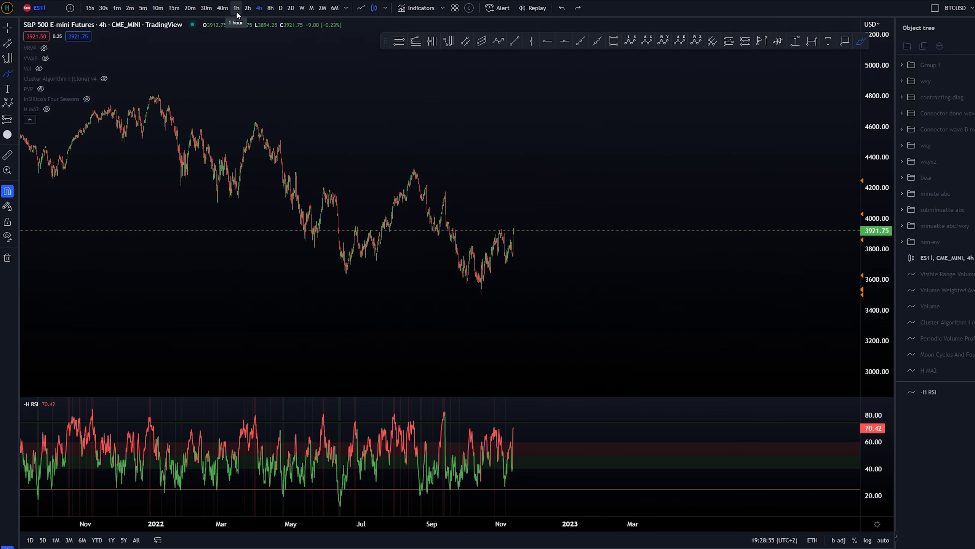
{"action": "mouse_move", "coordinate": [457, 176]}
{"action": "left_mouse_down"}
{"action": "mouse_move", "coordinate": [411, 217]}
{"action": "mouse_move", "coordinate": [442, 178]}
{"action": "left_mouse_up"}
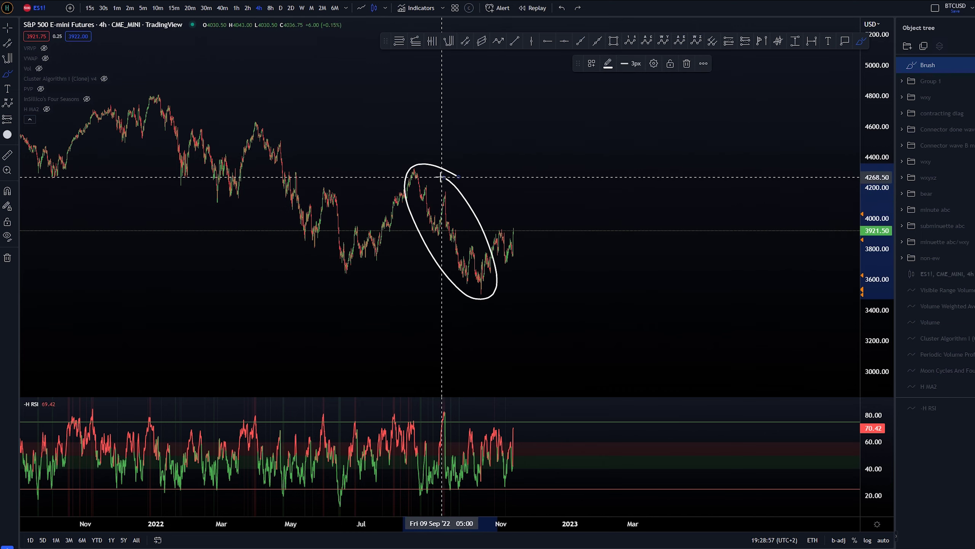
{"action": "key", "text": "ctrl+z"}
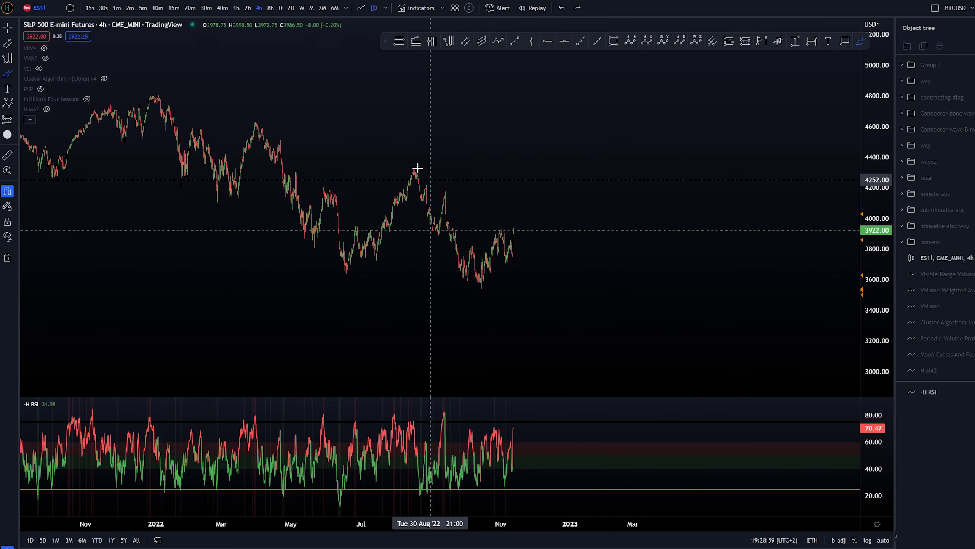
Switch the chart to the 1-hour timeframe, reset its view and frame the price action from mid-September onward
{"action": "key", "text": "ctrl"}
{"action": "left_click", "coordinate": [237, 8]}
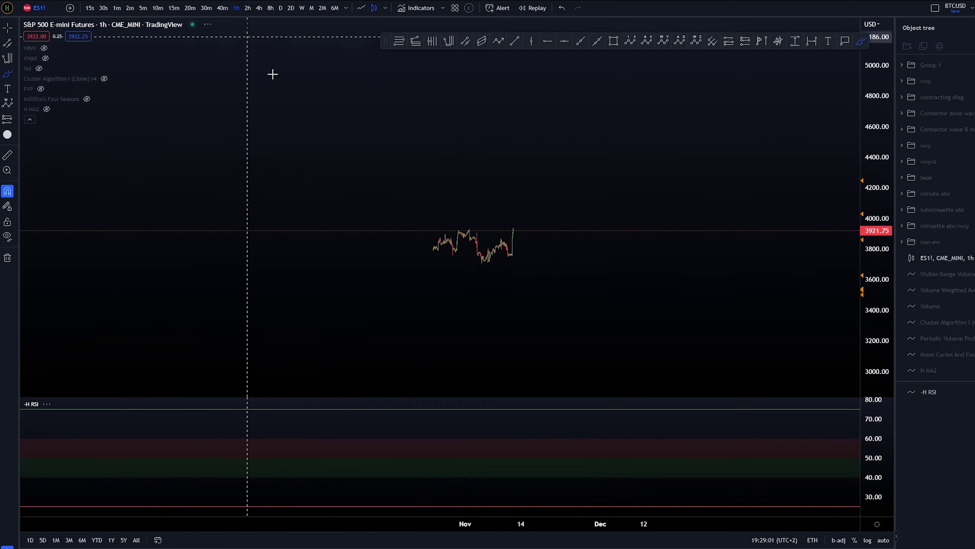
{"action": "right_click", "coordinate": [497, 123]}
{"action": "left_click", "coordinate": [510, 127]}
{"action": "scroll", "coordinate": [656, 275], "scroll_direction": "down", "scroll_amount": 5}
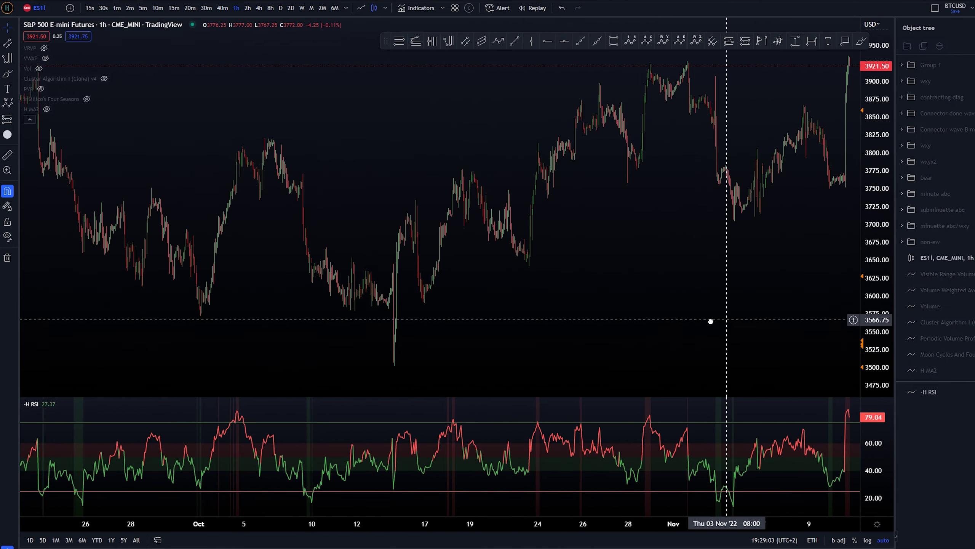
{"action": "left_click_drag", "start_coordinate": [719, 301], "coordinate": [575, 331]}
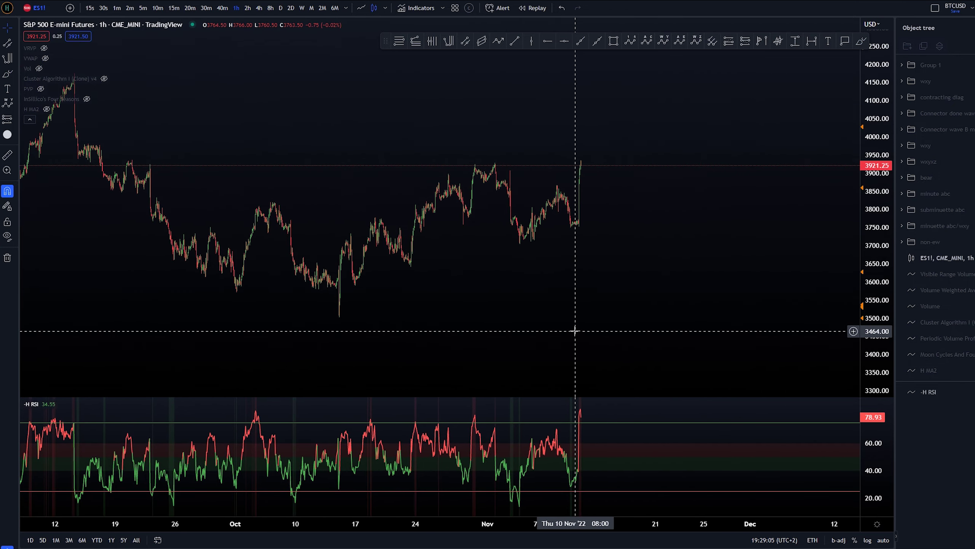
{"action": "scroll", "coordinate": [575, 330], "scroll_direction": "up", "scroll_amount": 2}
Show the wxy drawing group listed just below Group 1 and fit its wave labels in view
{"action": "left_click", "coordinate": [974, 81]}
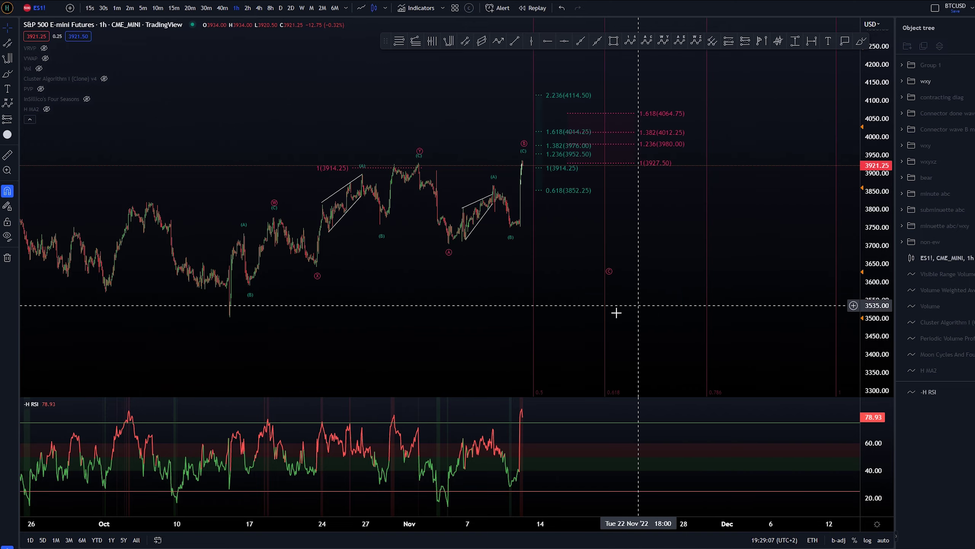
{"action": "left_click_drag", "start_coordinate": [493, 338], "coordinate": [496, 340]}
{"action": "mouse_move", "coordinate": [880, 271]}
{"action": "left_mouse_down"}
{"action": "mouse_move", "coordinate": [877, 140]}
{"action": "mouse_move", "coordinate": [866, 225]}
{"action": "left_mouse_up"}
Trace the rally from the mid-October low and its final legs into the wave Y high with the Brush, undoing each stroke
{"action": "key", "text": "alt+b"}
{"action": "mouse_move", "coordinate": [242, 351]}
{"action": "left_mouse_down"}
{"action": "mouse_move", "coordinate": [266, 265]}
{"action": "mouse_move", "coordinate": [319, 283]}
{"action": "mouse_move", "coordinate": [403, 152]}
{"action": "left_mouse_up"}
{"action": "key", "text": "ctrl+z"}
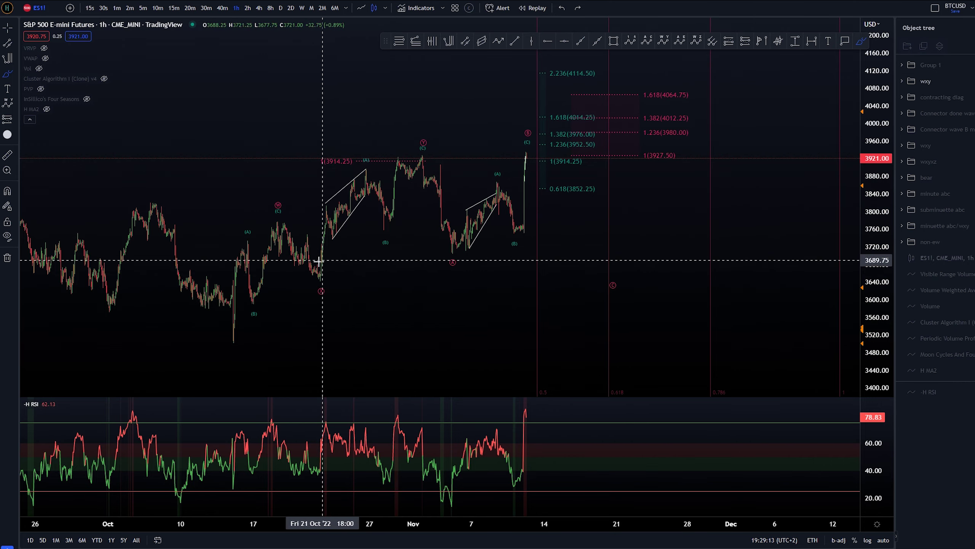
{"action": "mouse_move", "coordinate": [311, 279]}
{"action": "left_mouse_down"}
{"action": "mouse_move", "coordinate": [369, 181]}
{"action": "mouse_move", "coordinate": [426, 157]}
{"action": "left_mouse_up"}
{"action": "key", "text": "ctrl+z"}
{"action": "left_click_drag", "start_coordinate": [383, 232], "coordinate": [403, 166]}
{"action": "key", "text": "ctrl+z"}
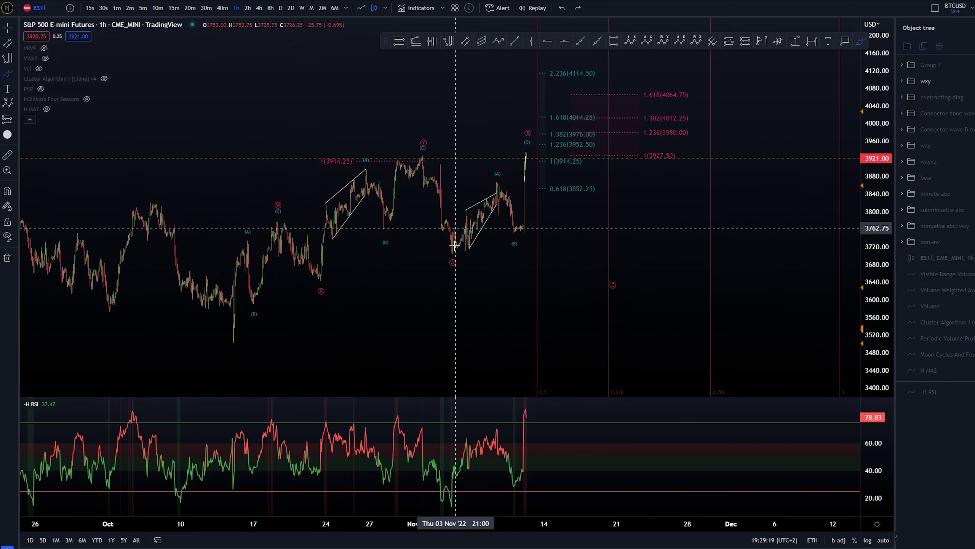
Trace the drop from the wave Y high to the wave A low, mark the matching RSI lows, and undo the strokes
{"action": "mouse_move", "coordinate": [452, 248]}
{"action": "left_mouse_down"}
{"action": "mouse_move", "coordinate": [468, 276]}
{"action": "mouse_move", "coordinate": [453, 249]}
{"action": "left_mouse_up"}
{"action": "key", "text": "ctrl+z"}
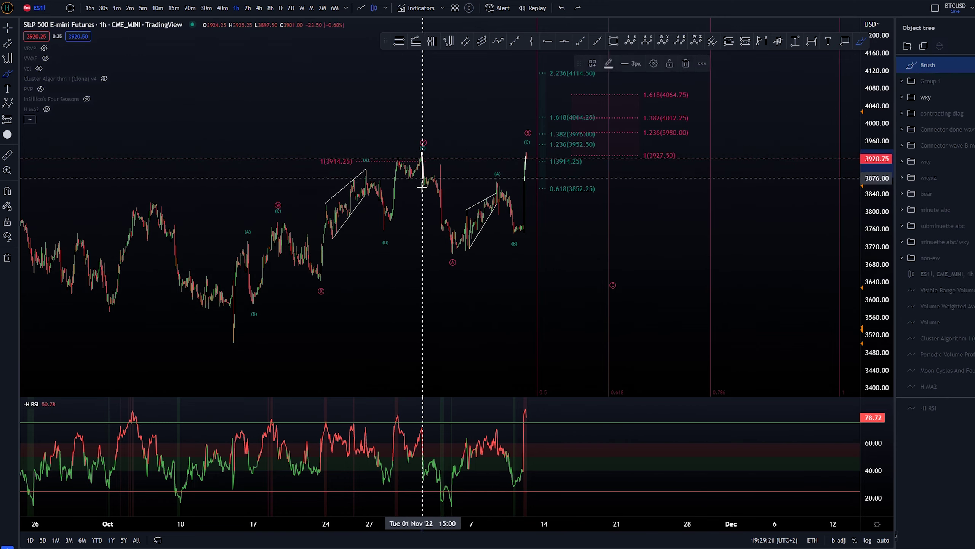
{"action": "mouse_move", "coordinate": [422, 154]}
{"action": "left_mouse_down"}
{"action": "mouse_move", "coordinate": [449, 207]}
{"action": "mouse_move", "coordinate": [453, 255]}
{"action": "left_mouse_up"}
{"action": "key", "text": "ctrl+z"}
{"action": "left_click_drag", "start_coordinate": [437, 501], "coordinate": [453, 508]}
{"action": "key", "text": "ctrl+z"}
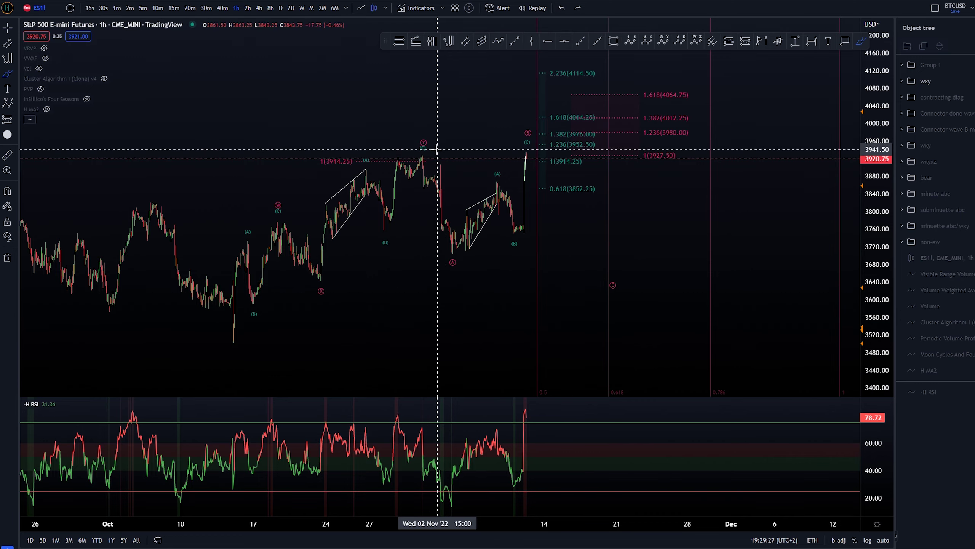
Circle the wave A label, draw a straight stroke from the wave Y high to that low, and undo both
{"action": "key", "text": "ctrl"}
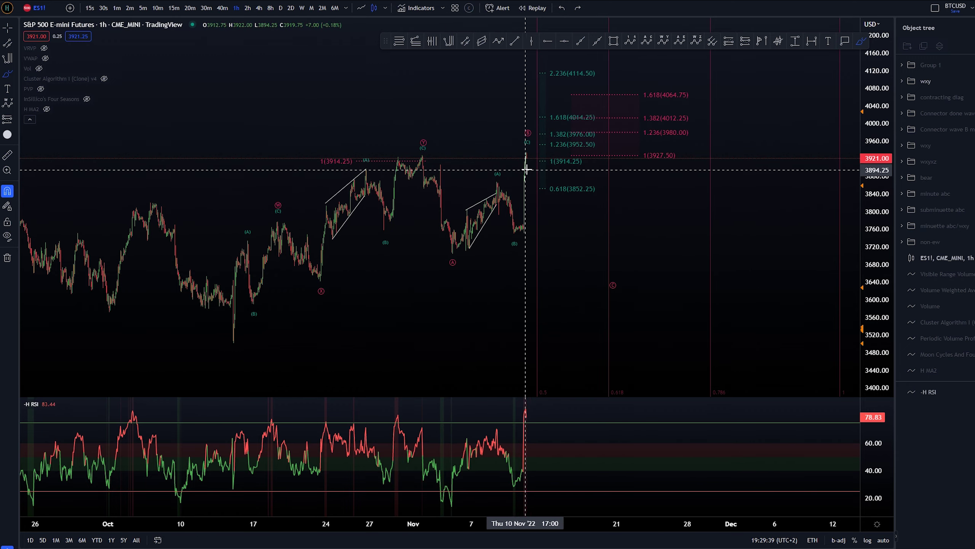
{"action": "left_click_drag", "start_coordinate": [439, 263], "coordinate": [457, 253]}
{"action": "key", "text": "ctrl+z"}
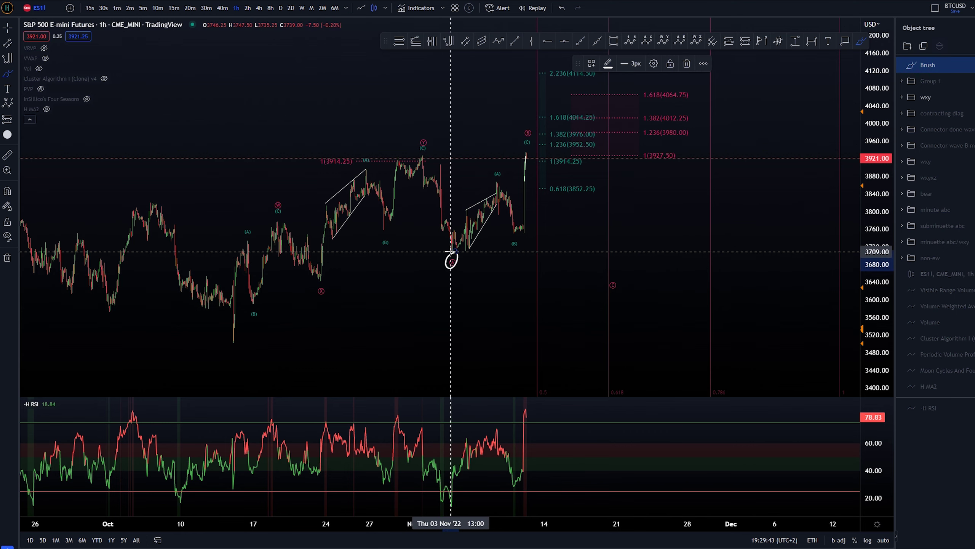
{"action": "key", "text": "ctrl+z"}
{"action": "mouse_move", "coordinate": [420, 154]}
{"action": "left_mouse_down"}
{"action": "mouse_move", "coordinate": [438, 155]}
{"action": "mouse_move", "coordinate": [416, 154]}
{"action": "mouse_move", "coordinate": [426, 156]}
{"action": "mouse_move", "coordinate": [467, 257]}
{"action": "left_mouse_up"}
{"action": "key", "text": "ctrl+z"}
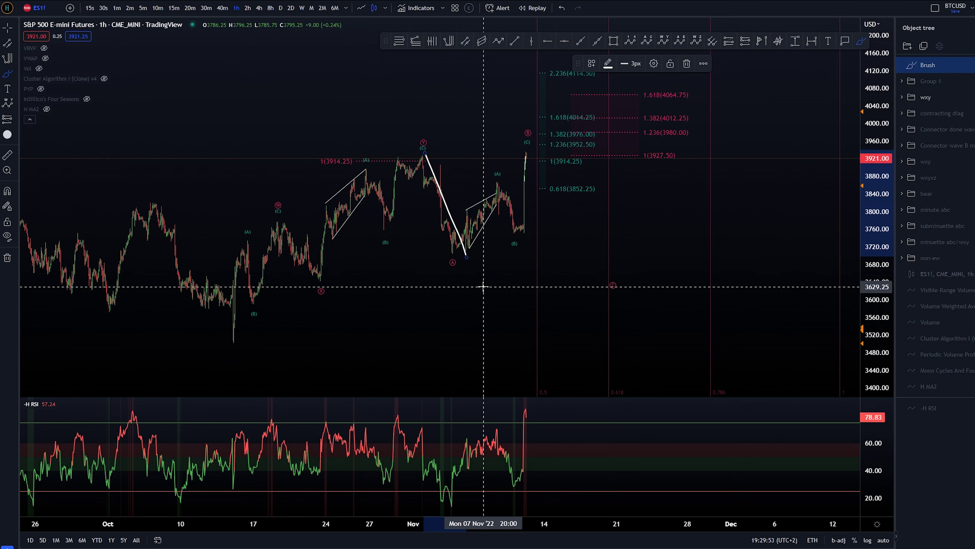
{"action": "key", "text": "ctrl+z"}
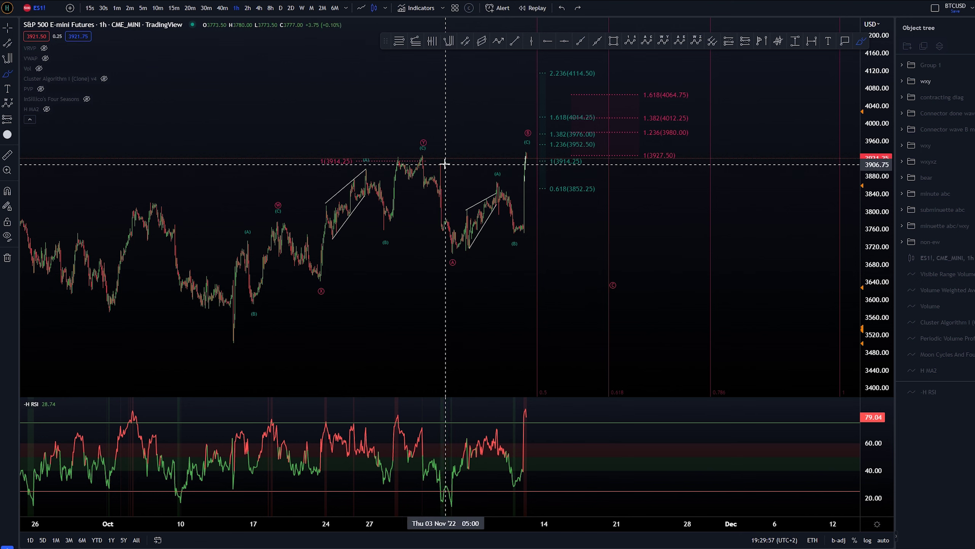
Circle the wave Y high and trace the decline to wave A, ending with a three-legged path, undoing each stroke
{"action": "left_click_drag", "start_coordinate": [431, 152], "coordinate": [420, 154]}
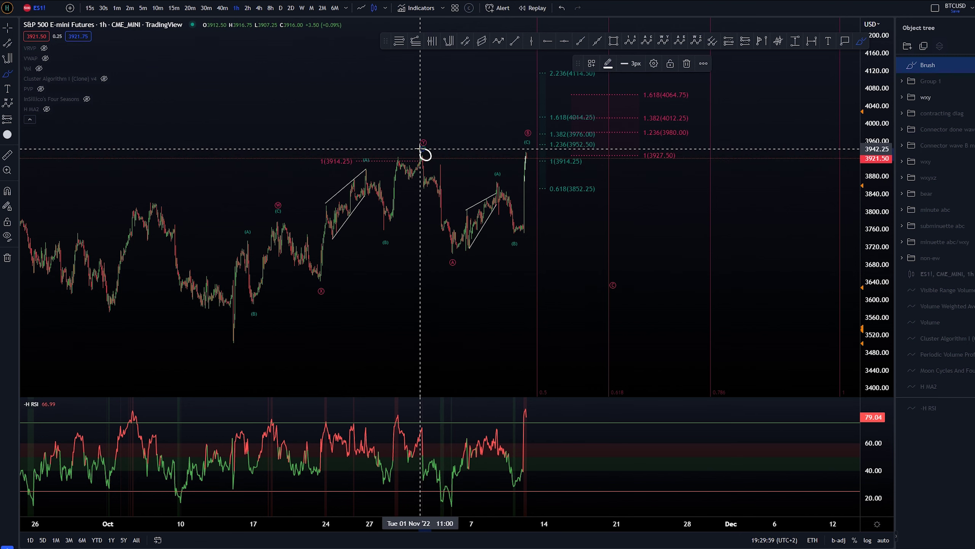
{"action": "key", "text": "ctrl+z"}
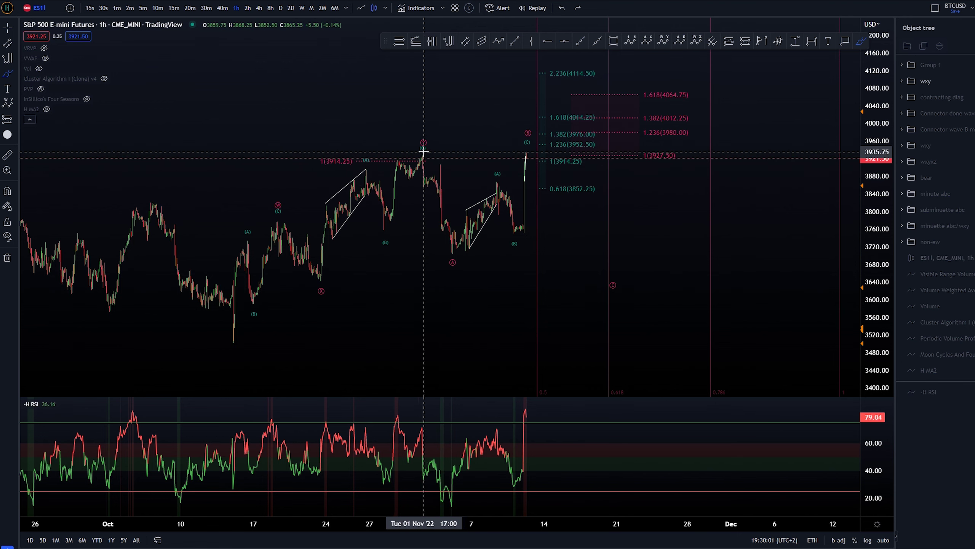
{"action": "left_click_drag", "start_coordinate": [422, 152], "coordinate": [453, 254]}
{"action": "key", "text": "ctrl+z"}
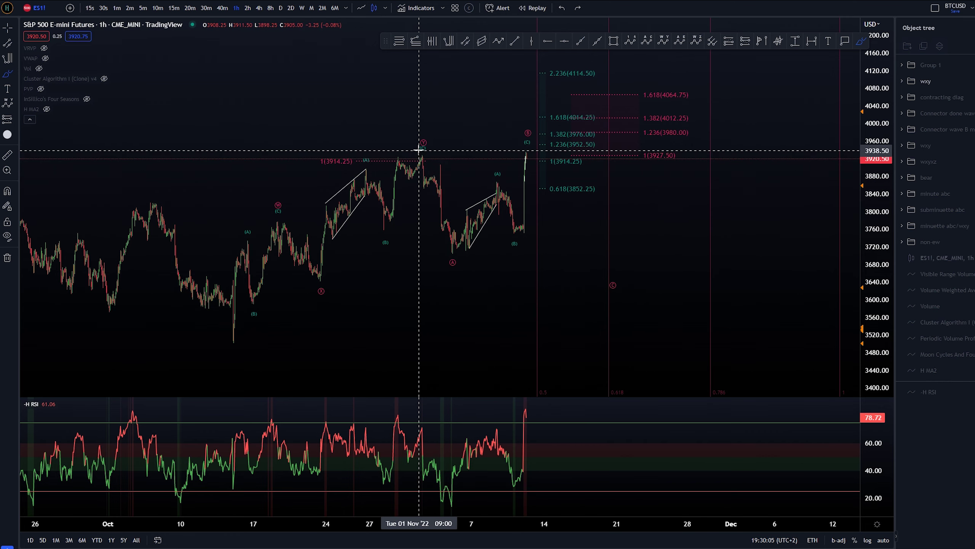
{"action": "mouse_move", "coordinate": [419, 150]}
{"action": "left_mouse_down"}
{"action": "mouse_move", "coordinate": [421, 195]}
{"action": "mouse_move", "coordinate": [460, 263]}
{"action": "left_mouse_up"}
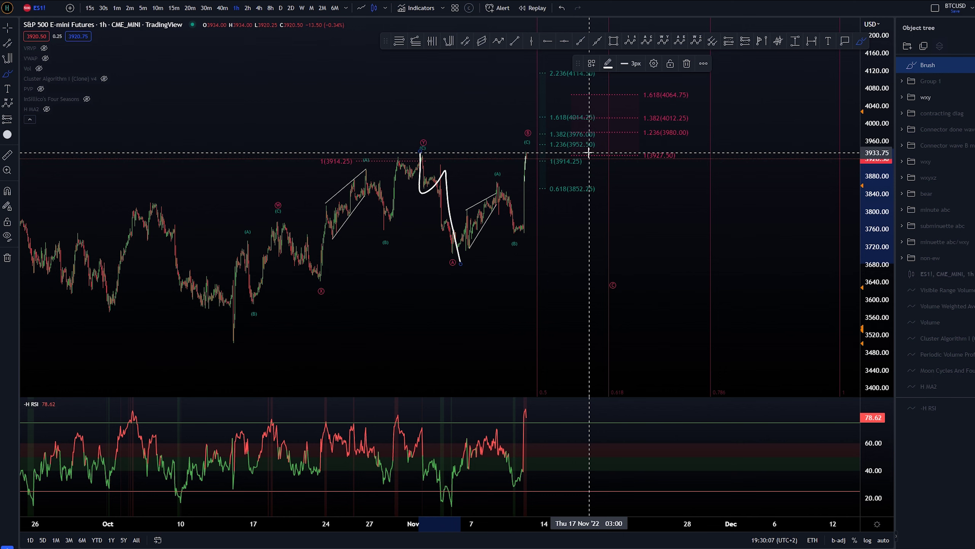
{"action": "key", "text": "ctrl+z"}
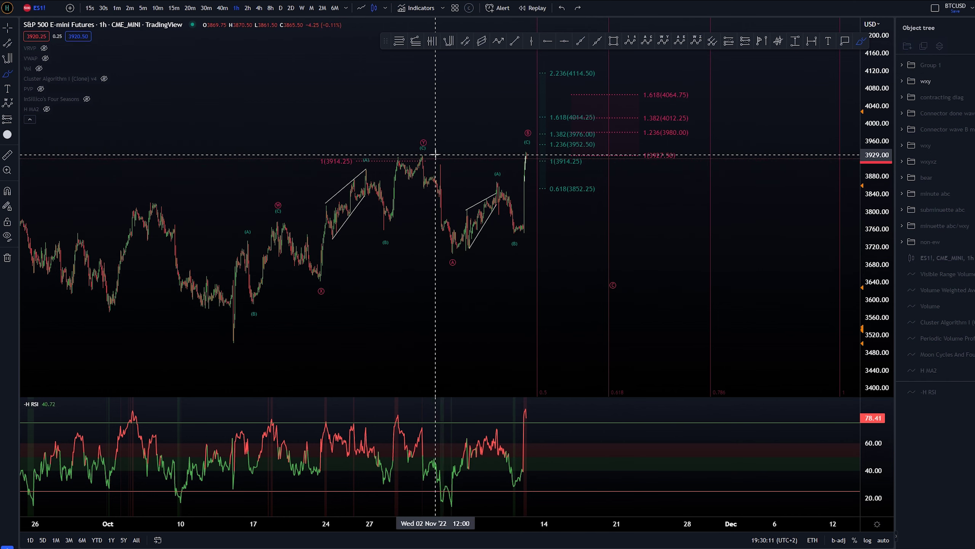
Circle the late-October RSI peak and its matching price high, trace the RSI decline from that peak, and undo the strokes
{"action": "key", "text": "ctrl+z"}
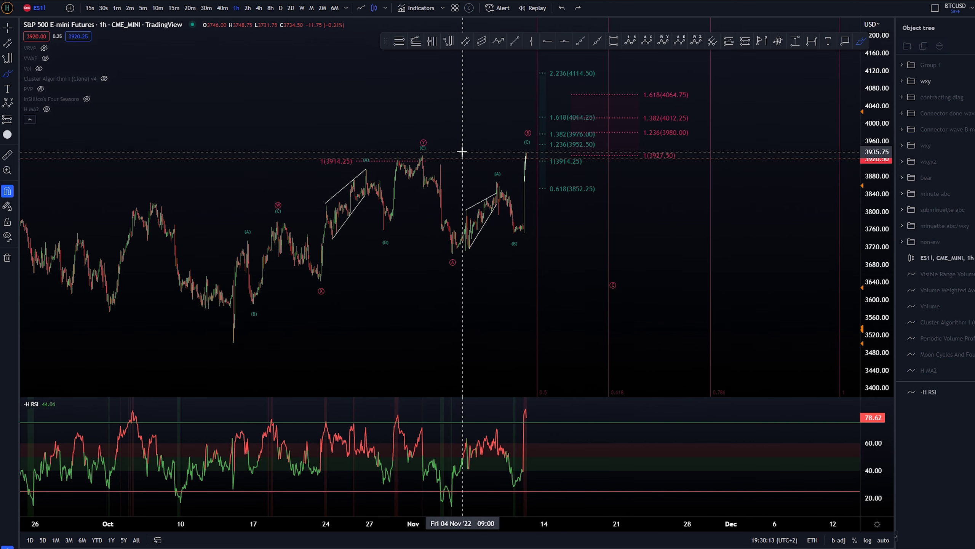
{"action": "scroll", "coordinate": [394, 213], "scroll_direction": "up", "scroll_amount": 4}
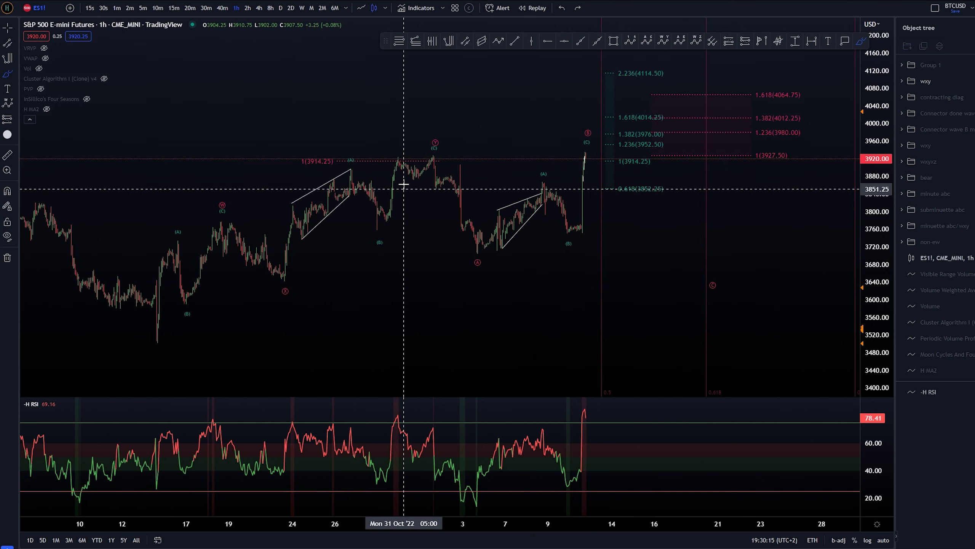
{"action": "left_click_drag", "start_coordinate": [401, 409], "coordinate": [396, 423]}
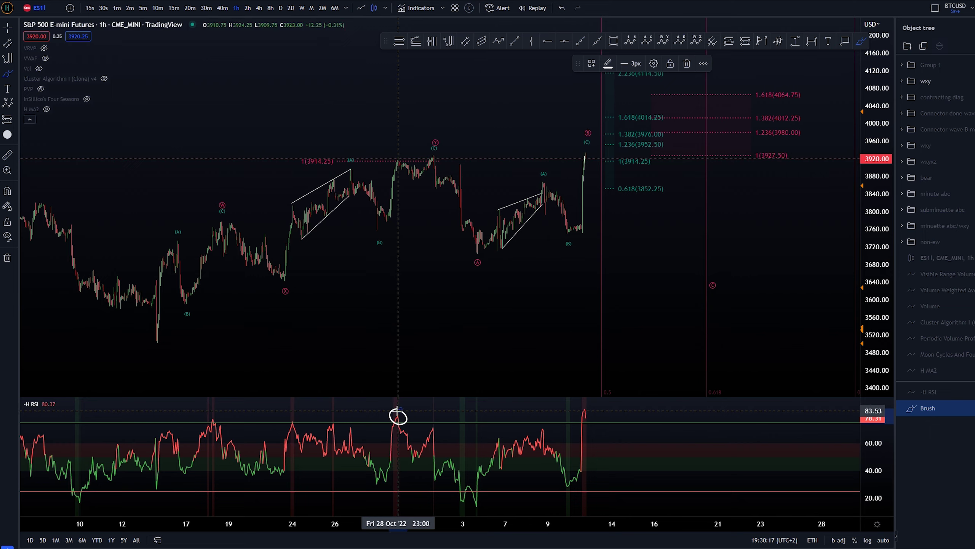
{"action": "left_click_drag", "start_coordinate": [402, 153], "coordinate": [399, 165]}
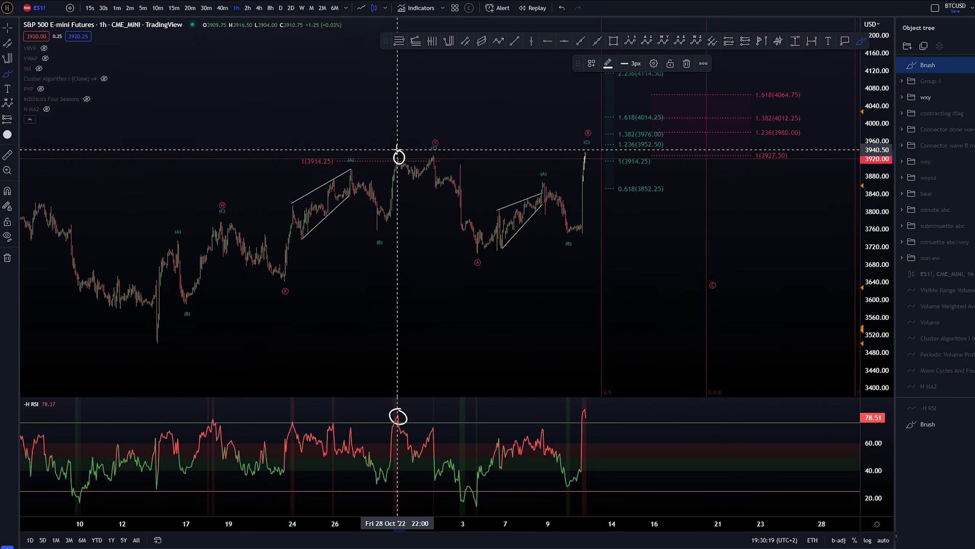
{"action": "key", "text": "ctrl+z"}
{"action": "left_click_drag", "start_coordinate": [397, 413], "coordinate": [410, 462]}
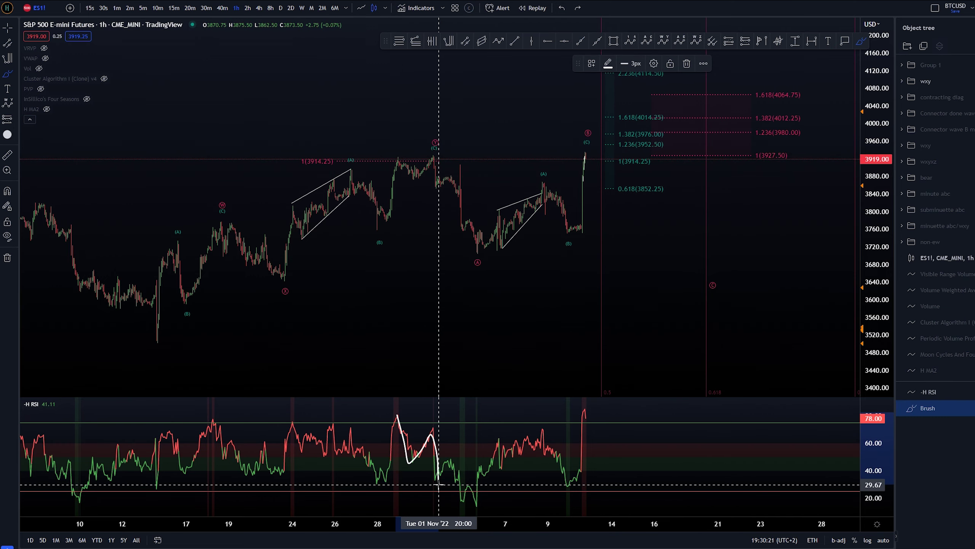
{"action": "key", "text": "ctrl+z"}
Trace the early-November bounce after the wave Y high on both price and RSI with the Brush, undoing each stroke
{"action": "mouse_move", "coordinate": [411, 179]}
{"action": "left_mouse_down"}
{"action": "mouse_move", "coordinate": [438, 188]}
{"action": "mouse_move", "coordinate": [440, 177]}
{"action": "left_mouse_up"}
{"action": "key", "text": "ctrl+z"}
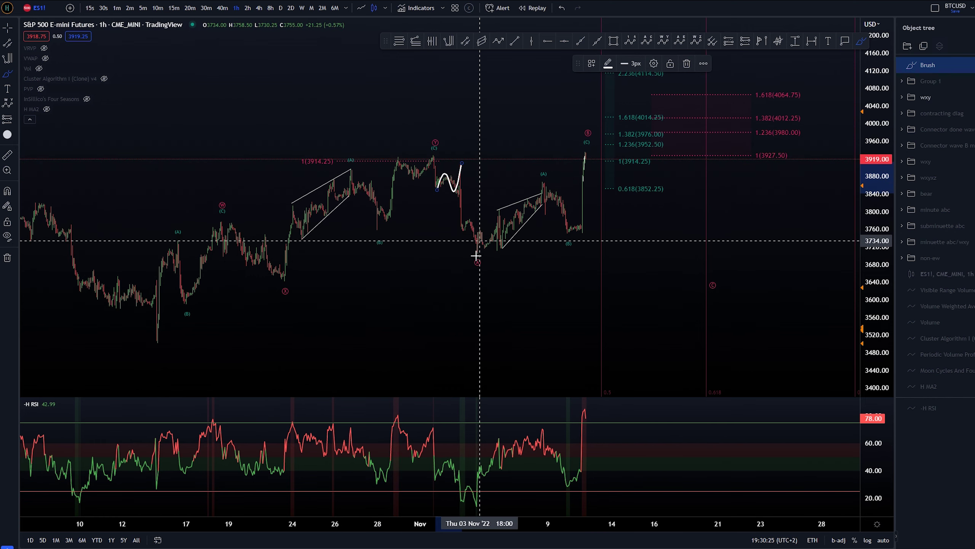
{"action": "key", "text": "ctrl+z"}
{"action": "left_click_drag", "start_coordinate": [435, 480], "coordinate": [452, 456]}
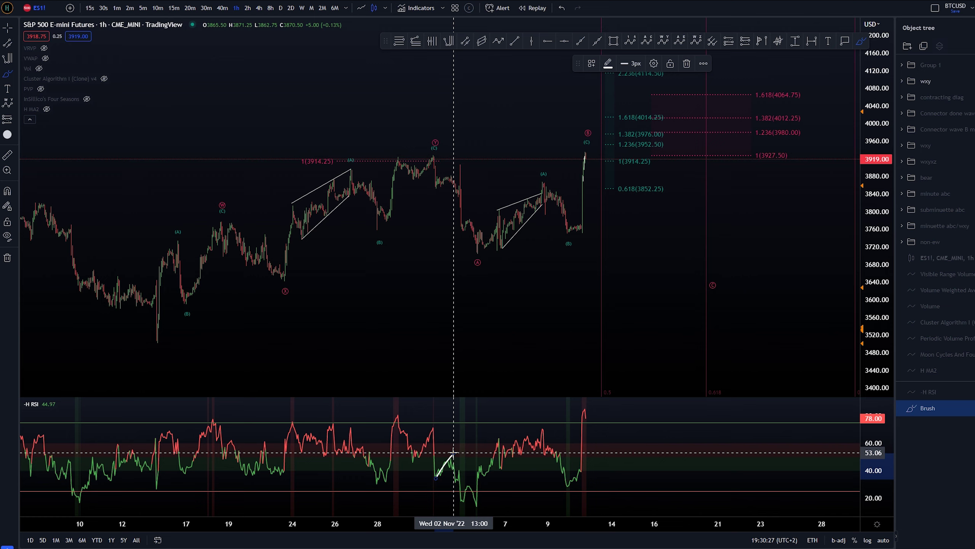
{"action": "key", "text": "ctrl+z"}
{"action": "left_click_drag", "start_coordinate": [438, 188], "coordinate": [462, 166]}
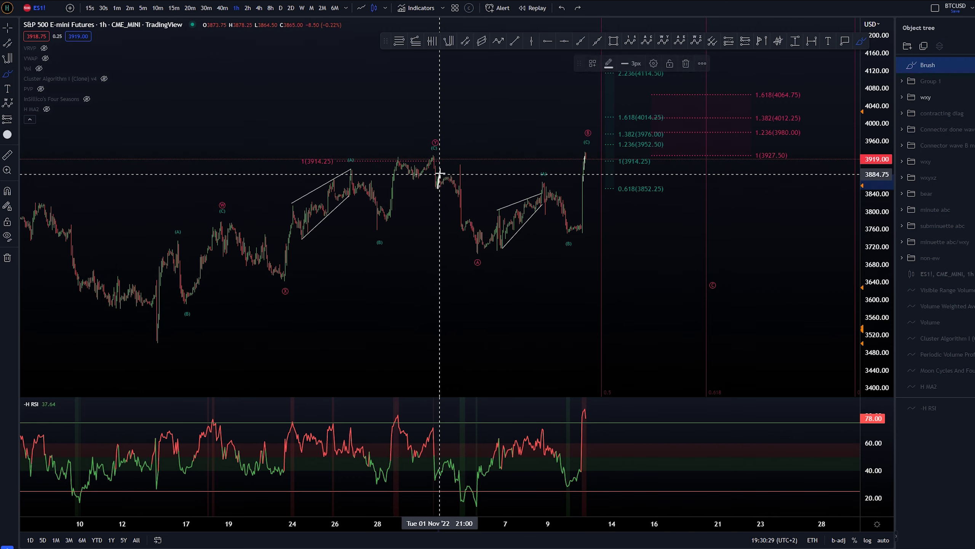
{"action": "key", "text": "ctrl+z"}
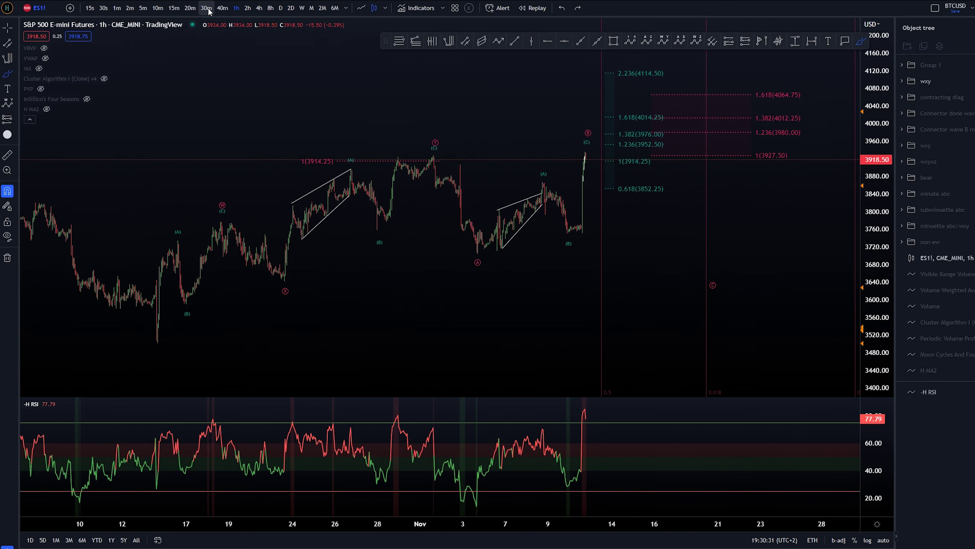
Switch the chart to the 30-minute interval and activate the Brush around the early-November swings
{"action": "left_click", "coordinate": [206, 7]}
{"action": "left_click_drag", "start_coordinate": [533, 313], "coordinate": [445, 314]}
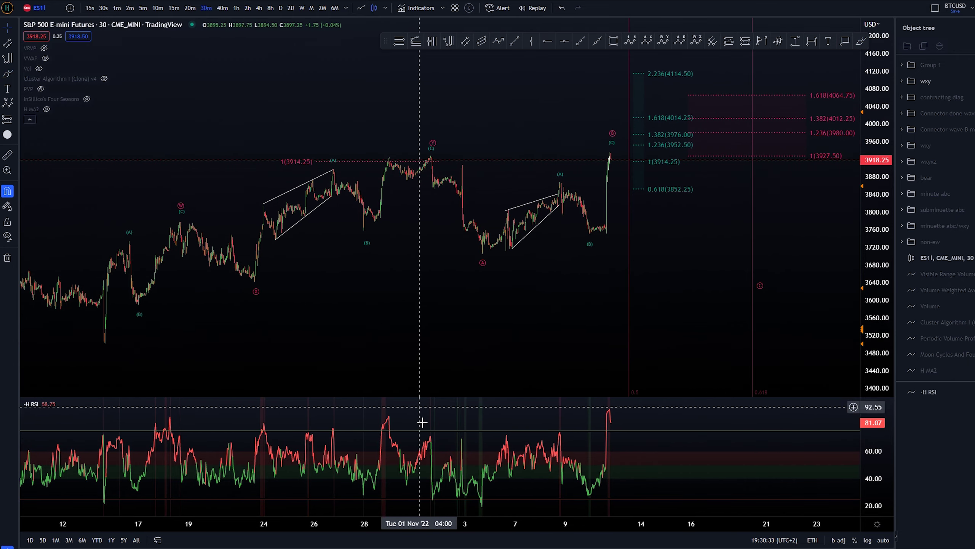
{"action": "middle_click", "coordinate": [423, 424]}
{"action": "scroll", "coordinate": [457, 303], "scroll_direction": "up", "scroll_amount": 3}
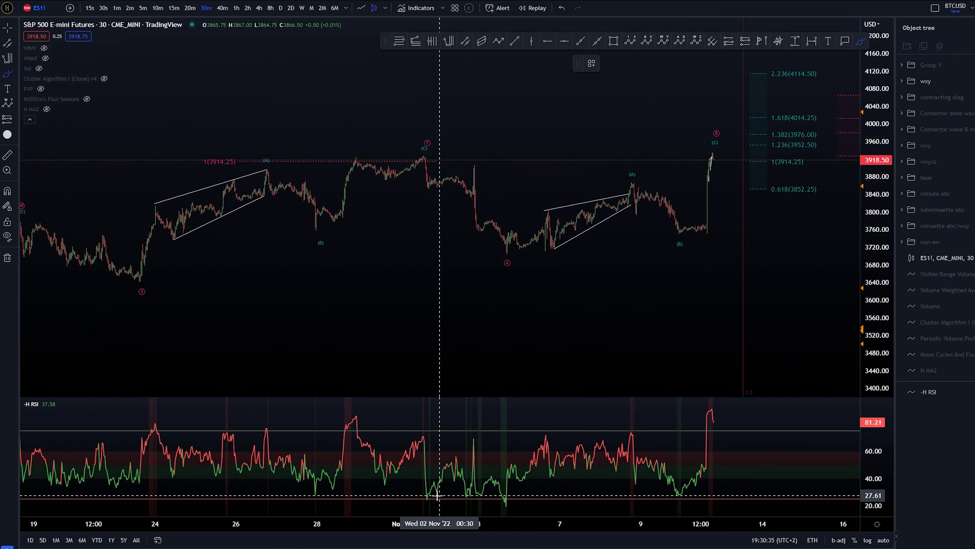
Trace the RSI bounce after wave Y and the RSI decline from the late-October peak, undoing both strokes
{"action": "left_click_drag", "start_coordinate": [430, 498], "coordinate": [442, 465]}
{"action": "key", "text": "ctrl+z"}
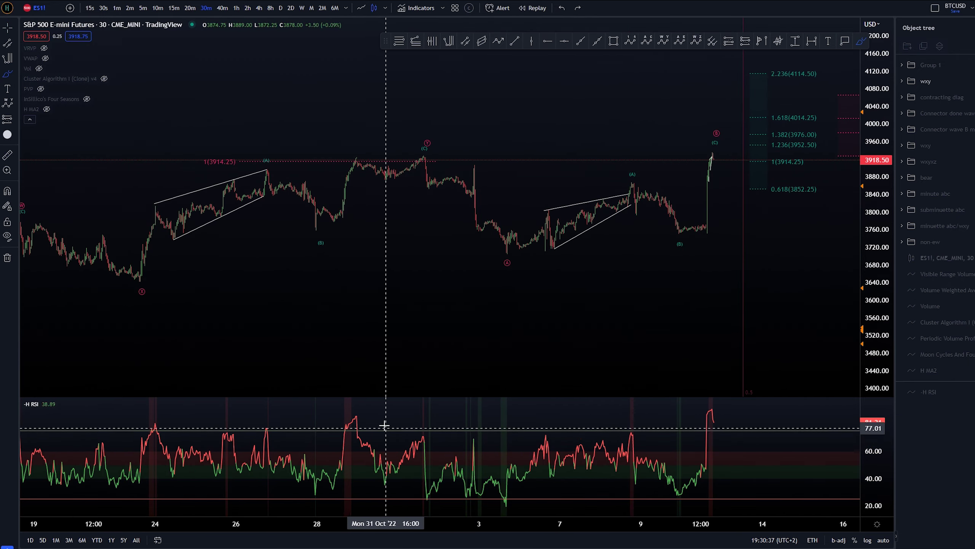
{"action": "left_click_drag", "start_coordinate": [362, 416], "coordinate": [444, 491]}
{"action": "key", "text": "ctrl+z"}
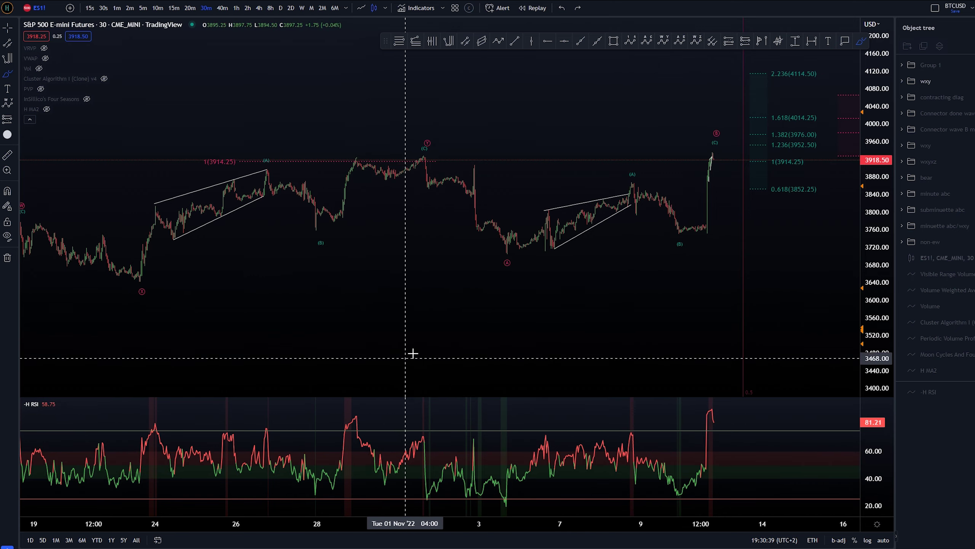
Trace the final drop into the wave A low on the RSI and on price, undoing each stroke
{"action": "mouse_move", "coordinate": [470, 436]}
{"action": "left_mouse_down"}
{"action": "mouse_move", "coordinate": [478, 499]}
{"action": "mouse_move", "coordinate": [509, 513]}
{"action": "left_mouse_up"}
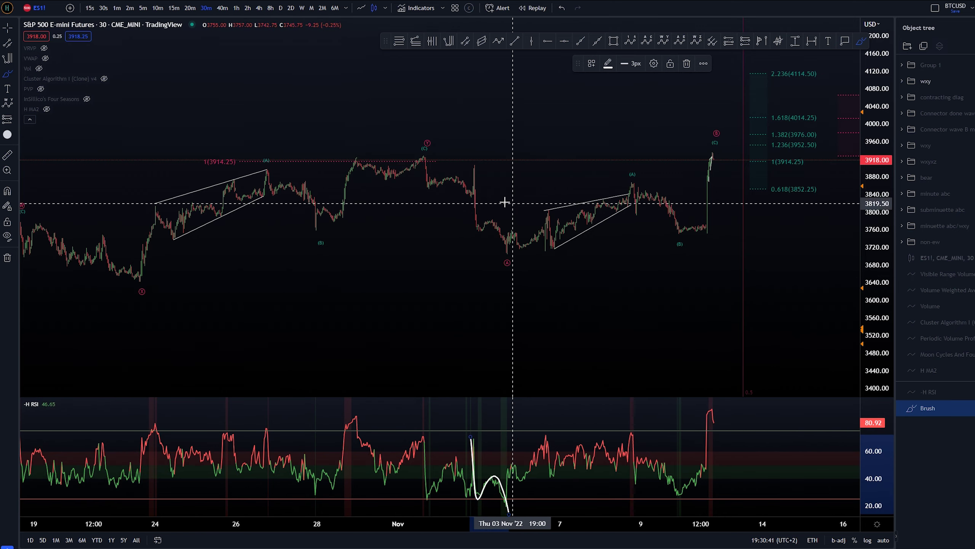
{"action": "key", "text": "ctrl+z"}
{"action": "left_click_drag", "start_coordinate": [473, 165], "coordinate": [509, 261]}
{"action": "key", "text": "ctrl+z"}
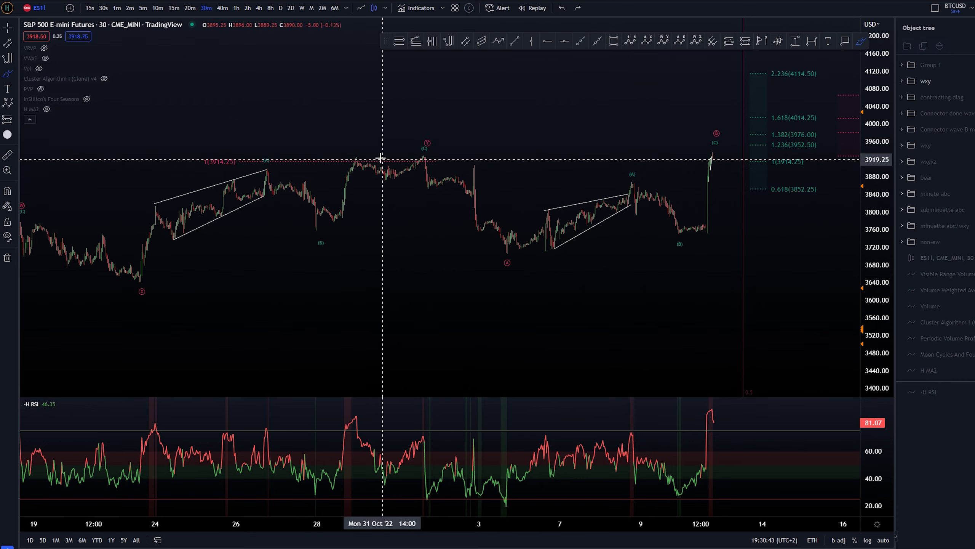
Trace the decline from the late-October high through wave Y to wave A, retrace its upper part, and undo both strokes
{"action": "mouse_move", "coordinate": [356, 153]}
{"action": "left_mouse_down"}
{"action": "mouse_move", "coordinate": [424, 158]}
{"action": "mouse_move", "coordinate": [432, 197]}
{"action": "mouse_move", "coordinate": [509, 255]}
{"action": "left_mouse_up"}
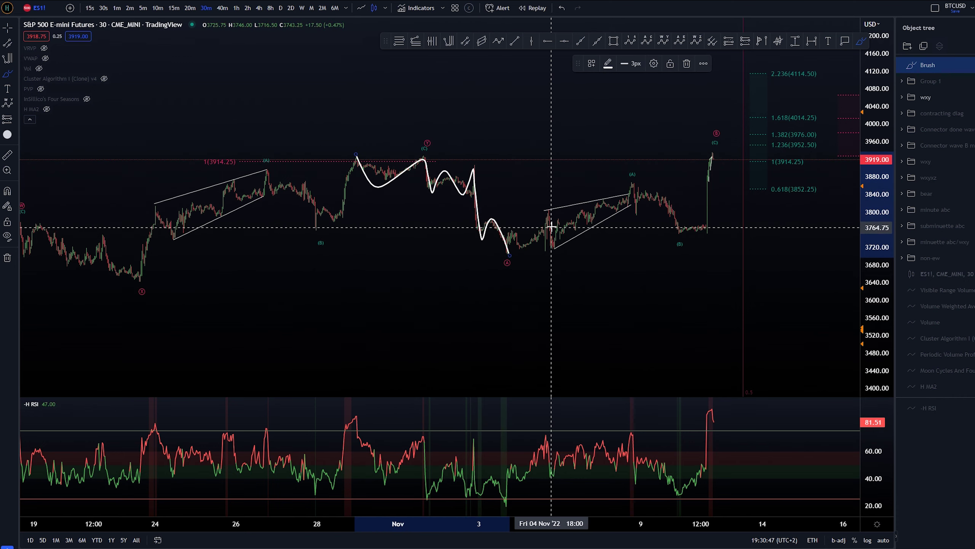
{"action": "key", "text": "ctrl+z"}
{"action": "mouse_move", "coordinate": [358, 151]}
{"action": "left_mouse_down"}
{"action": "mouse_move", "coordinate": [479, 185]}
{"action": "mouse_move", "coordinate": [480, 209]}
{"action": "left_mouse_up"}
{"action": "key", "text": "ctrl+z"}
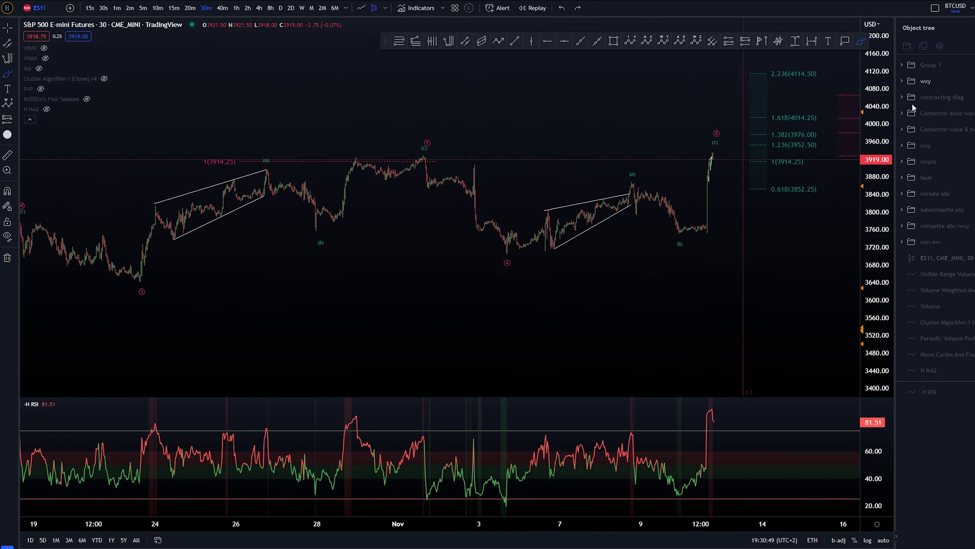
Circle the wave A label at the early-November low with the Brush and undo the circle
{"action": "key", "text": "Escape"}
{"action": "scroll", "coordinate": [649, 321], "scroll_direction": "down", "scroll_amount": 5}
{"action": "left_click_drag", "start_coordinate": [686, 318], "coordinate": [536, 337]}
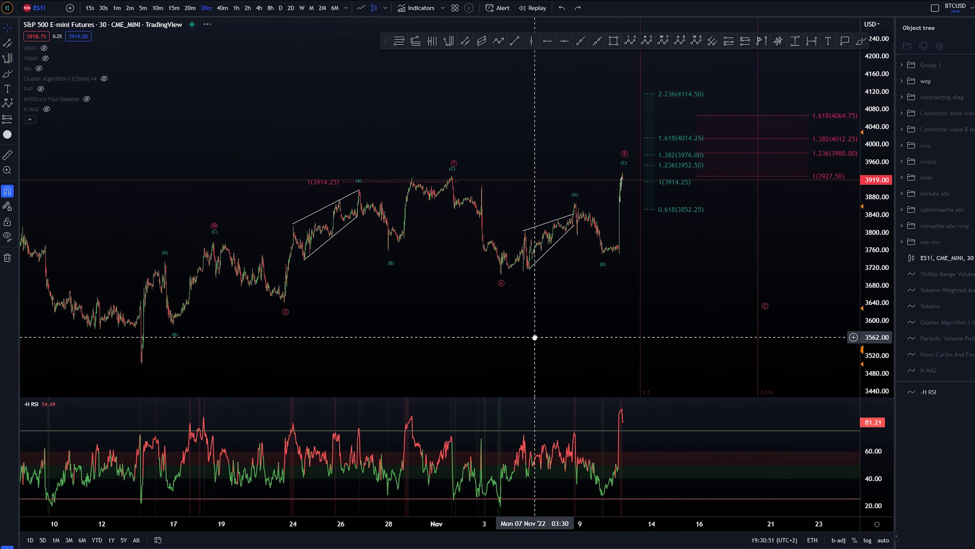
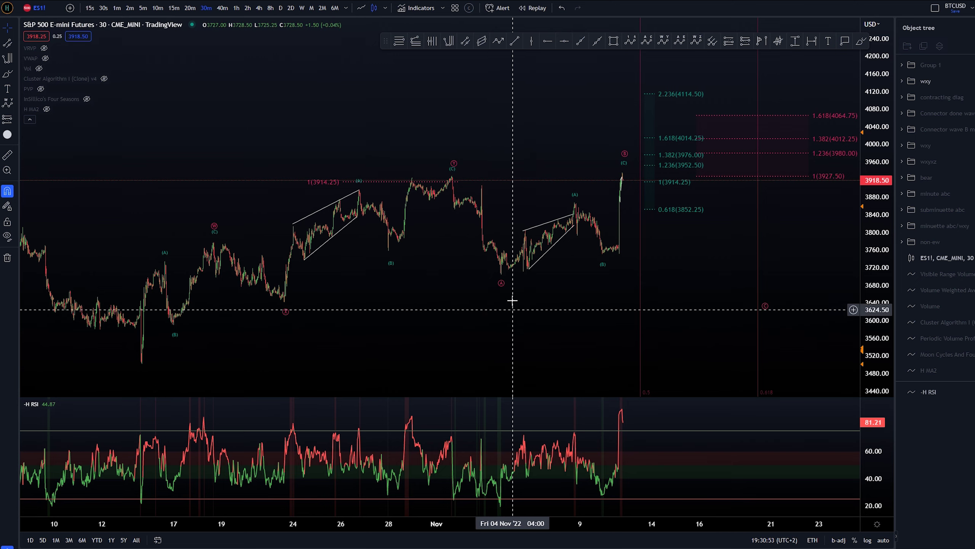
{"action": "key", "text": "alt+b"}
{"action": "left_click_drag", "start_coordinate": [504, 267], "coordinate": [498, 266]}
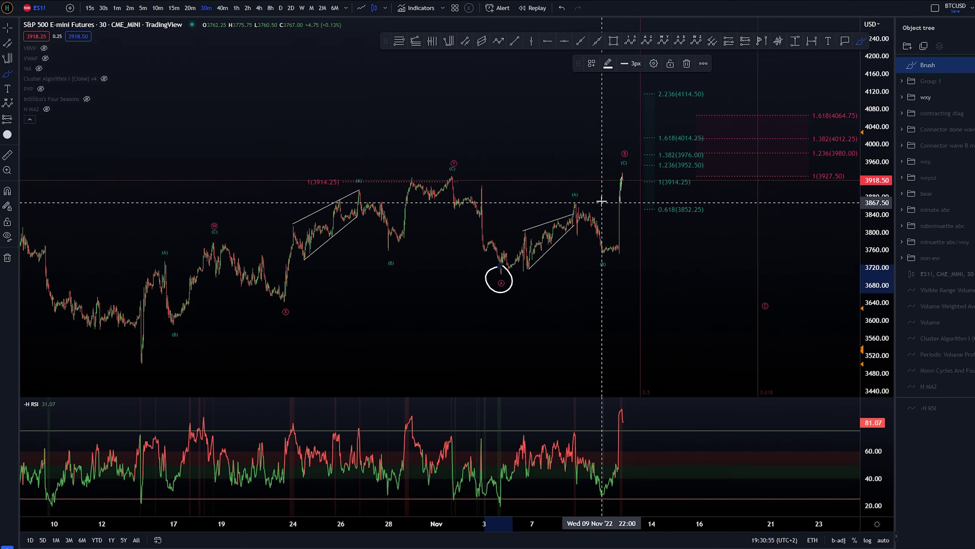
{"action": "key", "text": "ctrl+z"}
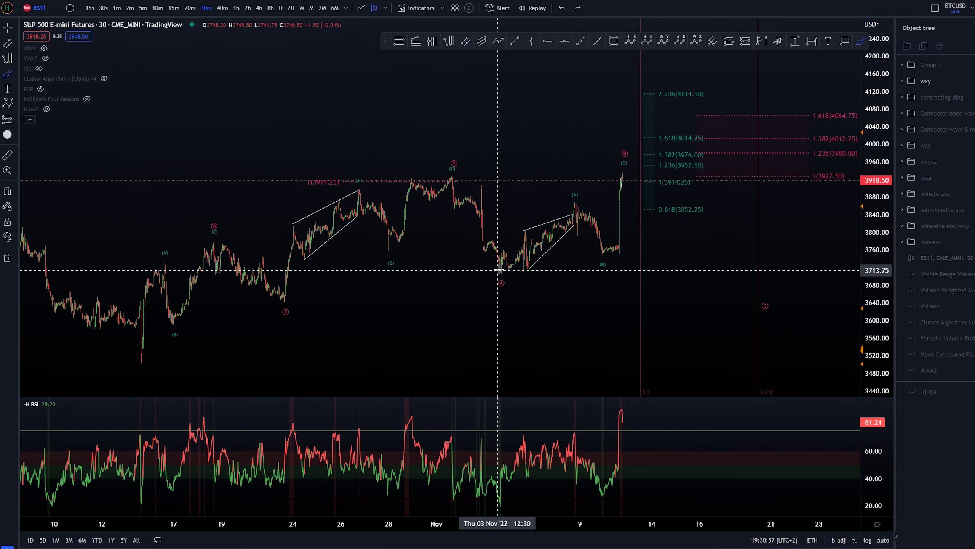
Circle the diagonal rally from wave A to (A), stroke along the sharp rise after (B), and undo both marks
{"action": "scroll", "coordinate": [566, 232], "scroll_direction": "up", "scroll_amount": 3}
{"action": "left_click_drag", "start_coordinate": [589, 203], "coordinate": [465, 263]}
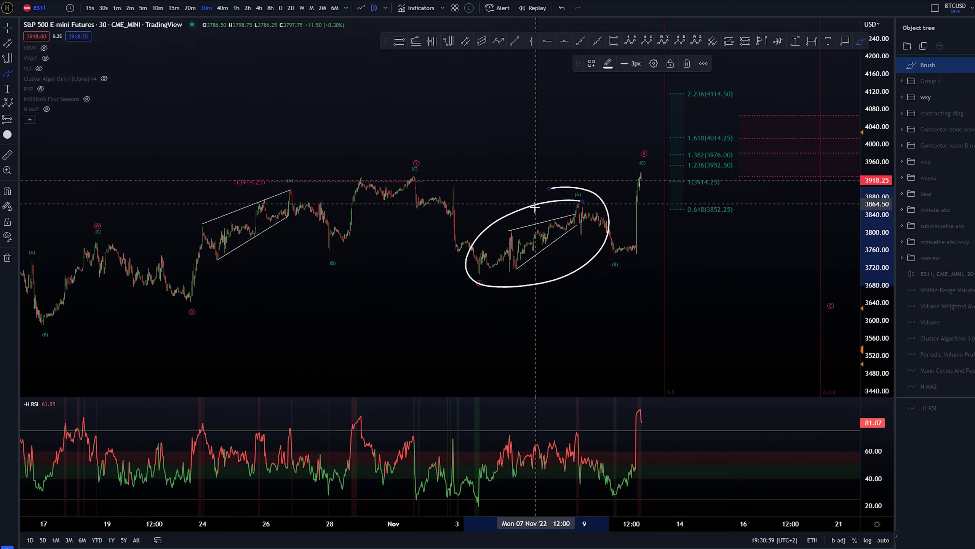
{"action": "key", "text": "ctrl+z"}
{"action": "scroll", "coordinate": [573, 274], "scroll_direction": "down", "scroll_amount": 5}
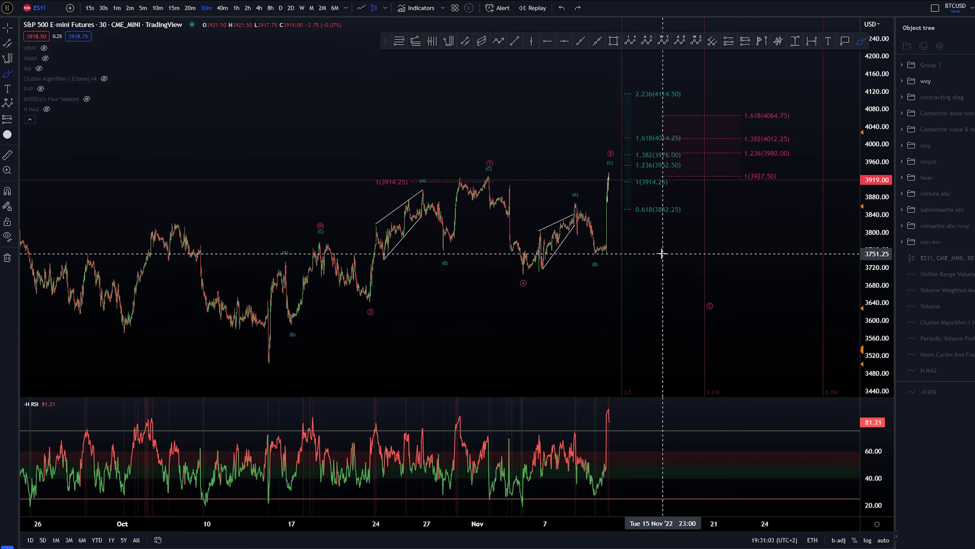
{"action": "left_click_drag", "start_coordinate": [607, 255], "coordinate": [615, 192]}
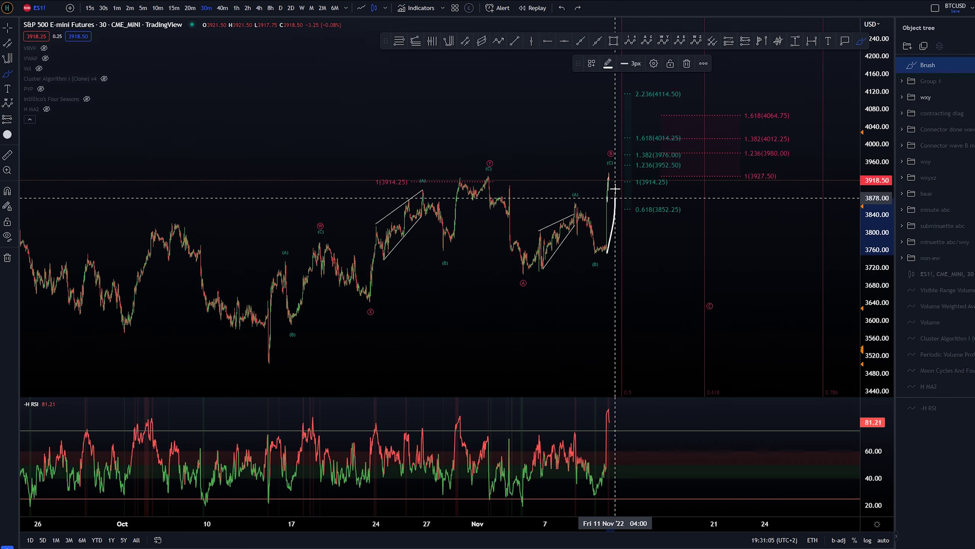
{"action": "key", "text": "ctrl+z"}
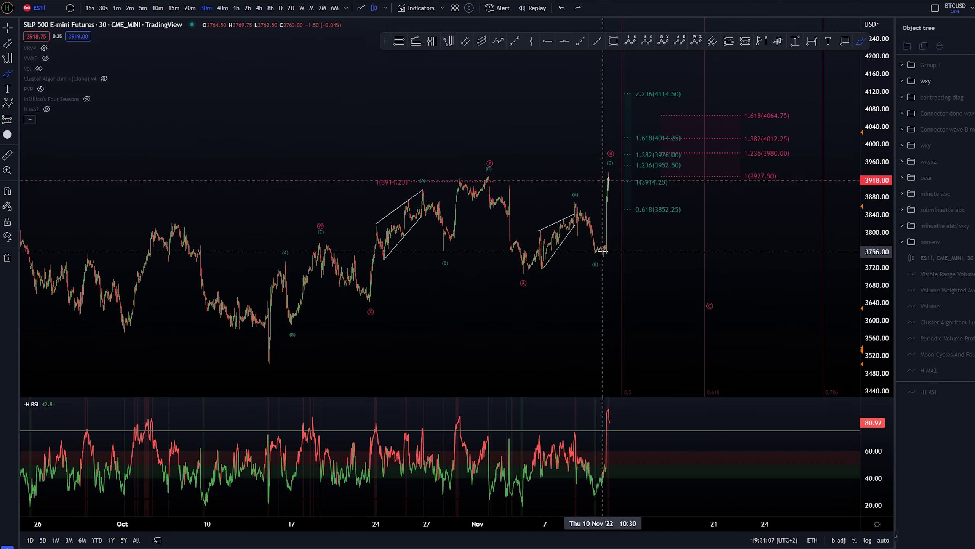
Examine the sharp rise out of the (B) low, circle the wave B high with the Brush, and undo the circle
{"action": "scroll", "coordinate": [644, 233], "scroll_direction": "up", "scroll_amount": 4}
{"action": "scroll", "coordinate": [617, 230], "scroll_direction": "up", "scroll_amount": 3}
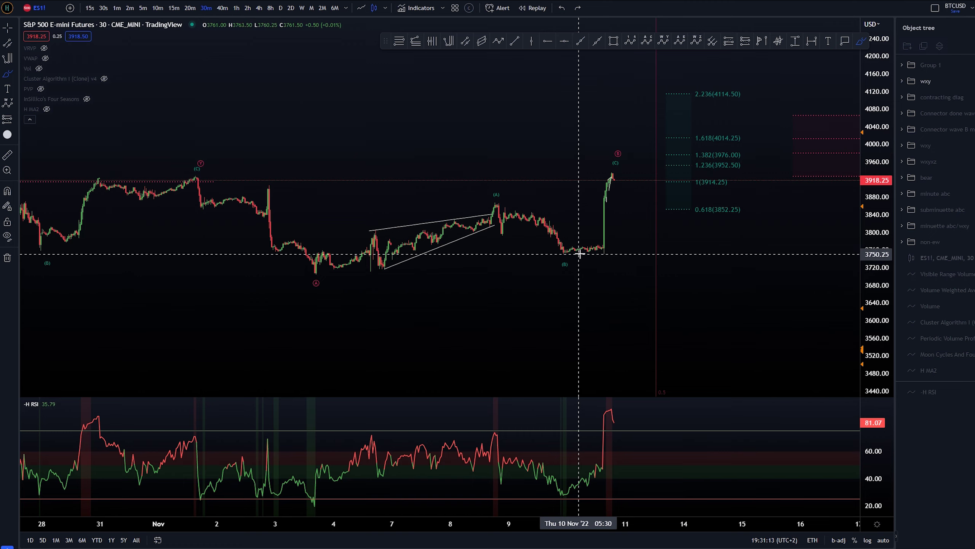
{"action": "scroll", "coordinate": [588, 222], "scroll_direction": "down", "scroll_amount": 4}
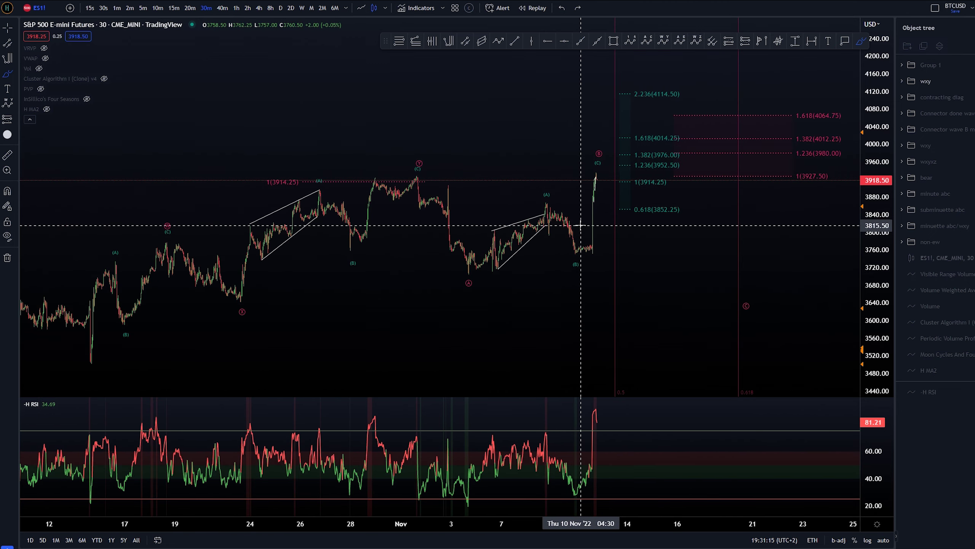
{"action": "left_click_drag", "start_coordinate": [597, 169], "coordinate": [590, 173]}
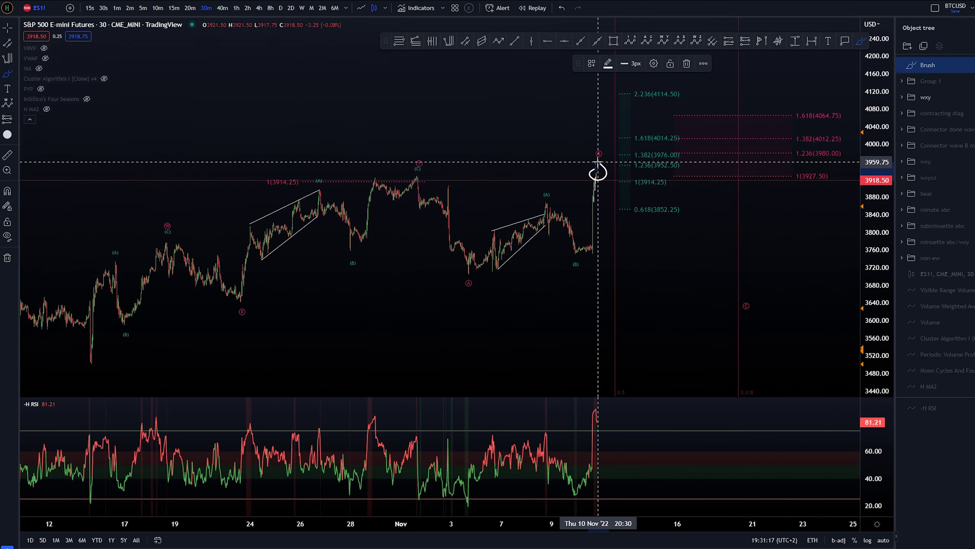
{"action": "key", "text": "ctrl+z"}
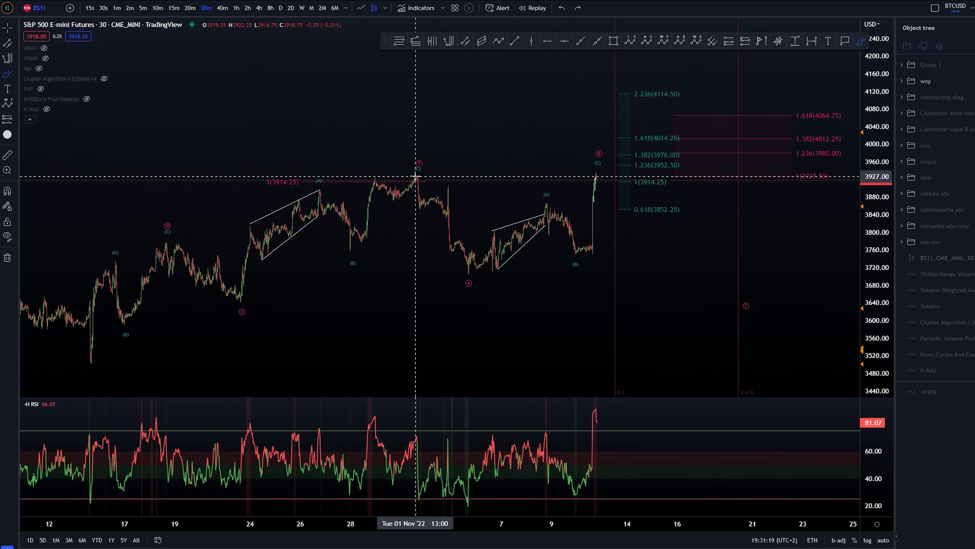
Mark the wave Y high and stroke upward from the wave B high to show a further push, undoing each stroke
{"action": "left_click_drag", "start_coordinate": [415, 176], "coordinate": [439, 174]}
{"action": "key", "text": "ctrl+z"}
{"action": "left_click_drag", "start_coordinate": [596, 177], "coordinate": [597, 153]}
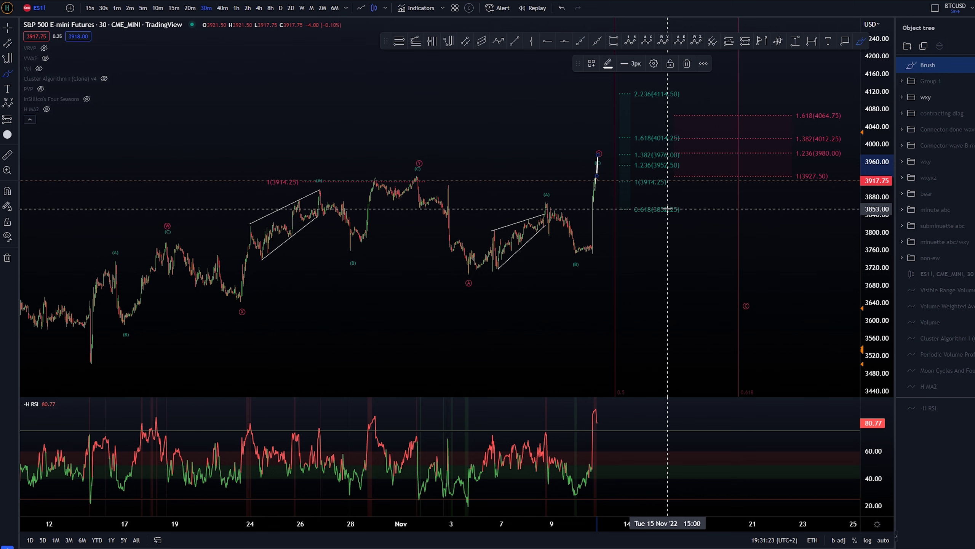
{"action": "key", "text": "ctrl+z"}
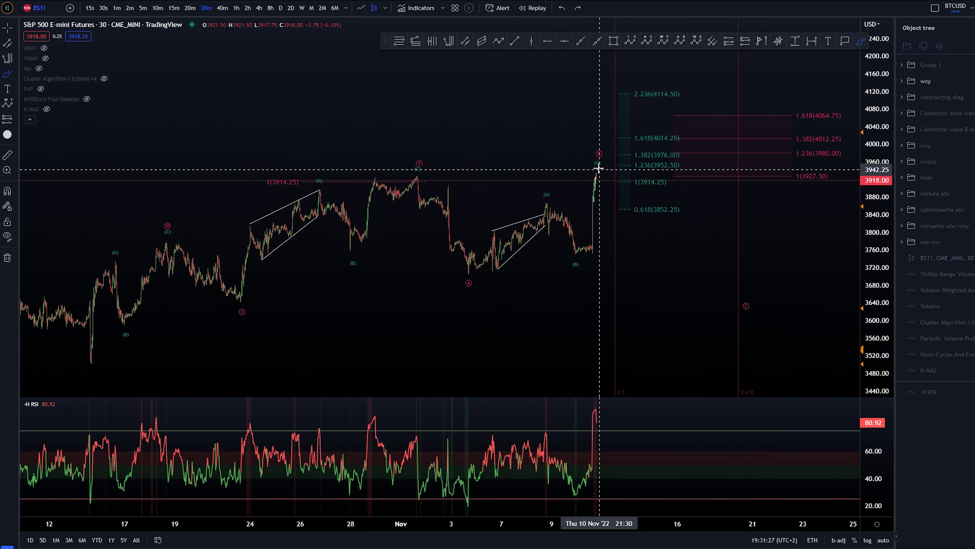
{"action": "left_click_drag", "start_coordinate": [596, 167], "coordinate": [596, 163]}
{"action": "key", "text": "ctrl+z"}
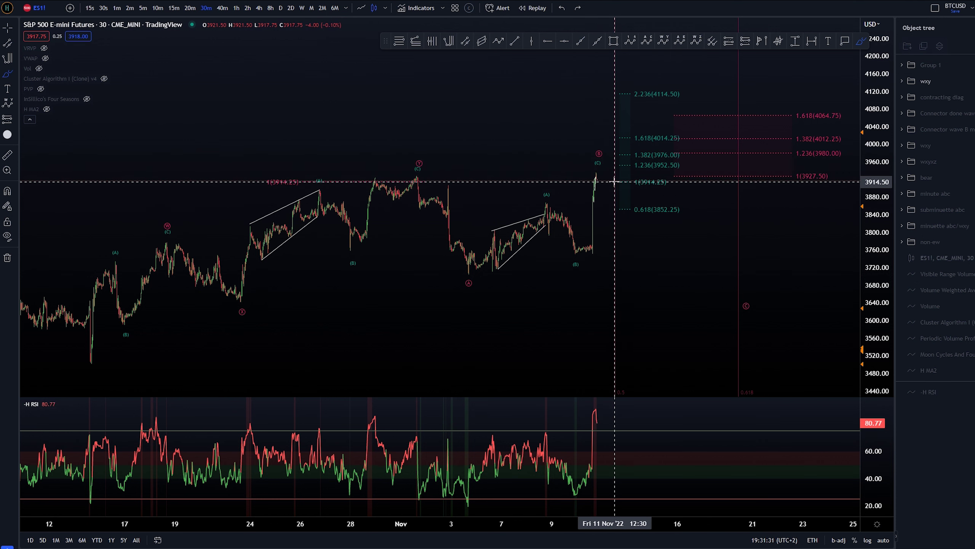
Open and accept the green Fib extension's settings, and outline its targets between the 1 and 1.618 levels with the Brush
{"action": "double_click", "coordinate": [594, 209]}
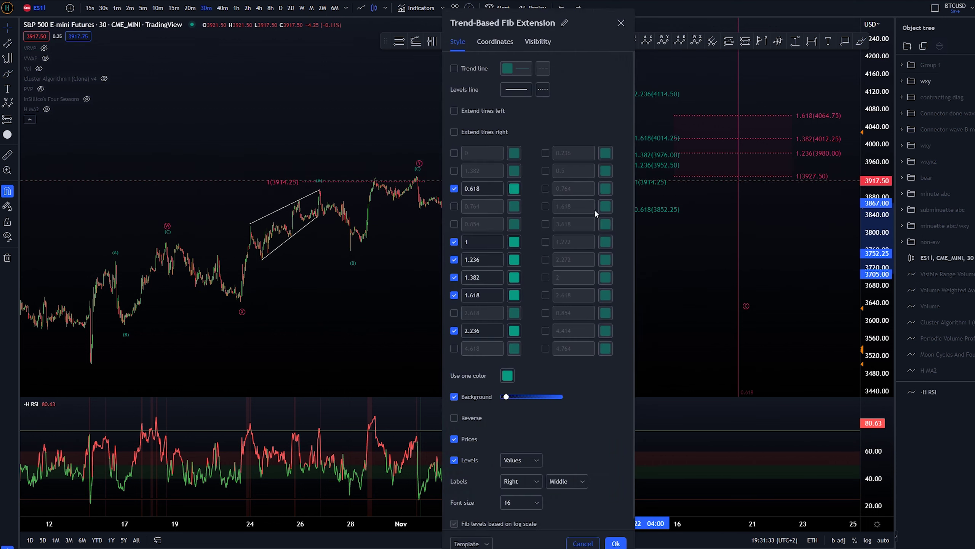
{"action": "left_click", "coordinate": [616, 543]}
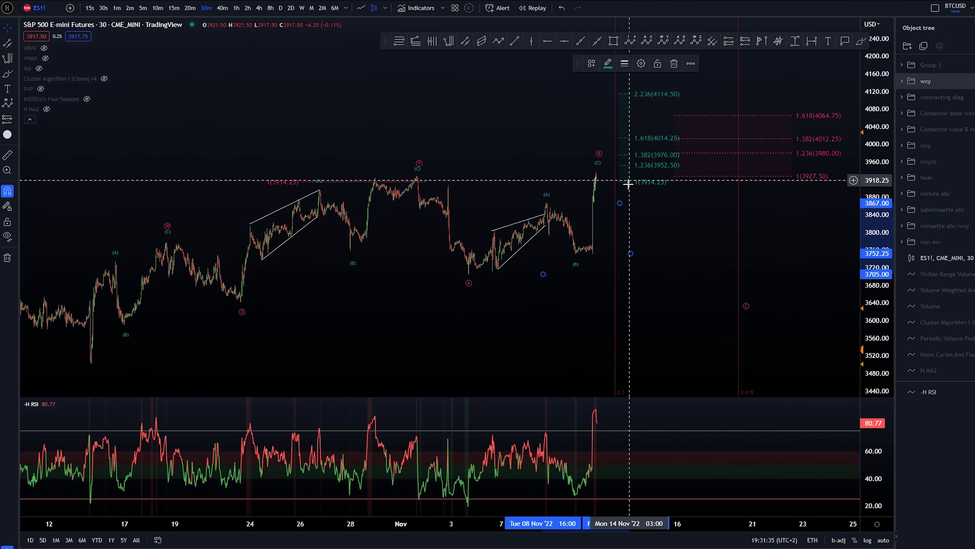
{"action": "left_click_drag", "start_coordinate": [628, 137], "coordinate": [620, 182]}
{"action": "left_click_drag", "start_coordinate": [619, 135], "coordinate": [621, 181]}
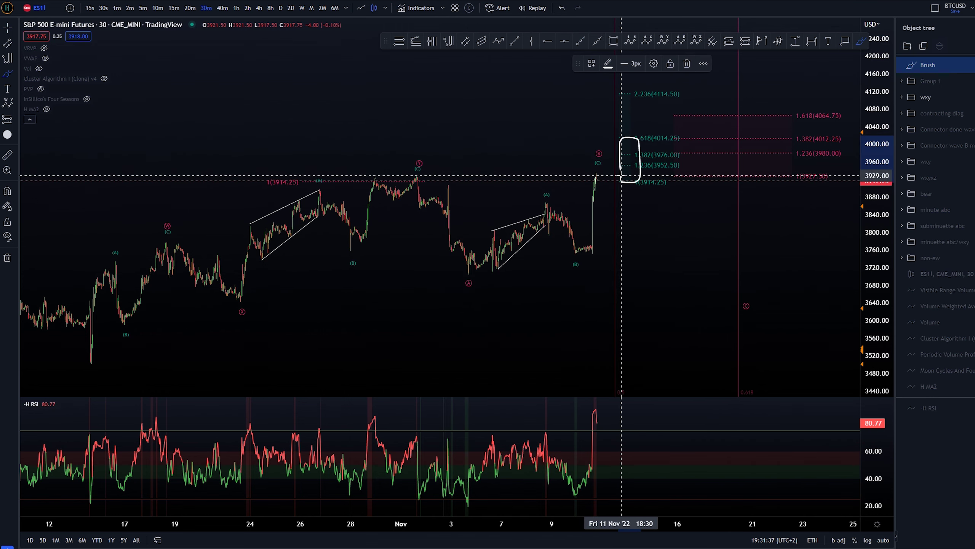
Stroke the expected decline from the wave B high toward wave C, mark the C label and circle the B high, undoing each mark
{"action": "mouse_move", "coordinate": [663, 253]}
{"action": "left_mouse_down"}
{"action": "mouse_move", "coordinate": [633, 246]}
{"action": "mouse_move", "coordinate": [646, 217]}
{"action": "mouse_move", "coordinate": [558, 234]}
{"action": "left_mouse_up"}
{"action": "scroll", "coordinate": [671, 225], "scroll_direction": "down", "scroll_amount": 4}
{"action": "left_click_drag", "start_coordinate": [515, 137], "coordinate": [591, 250]}
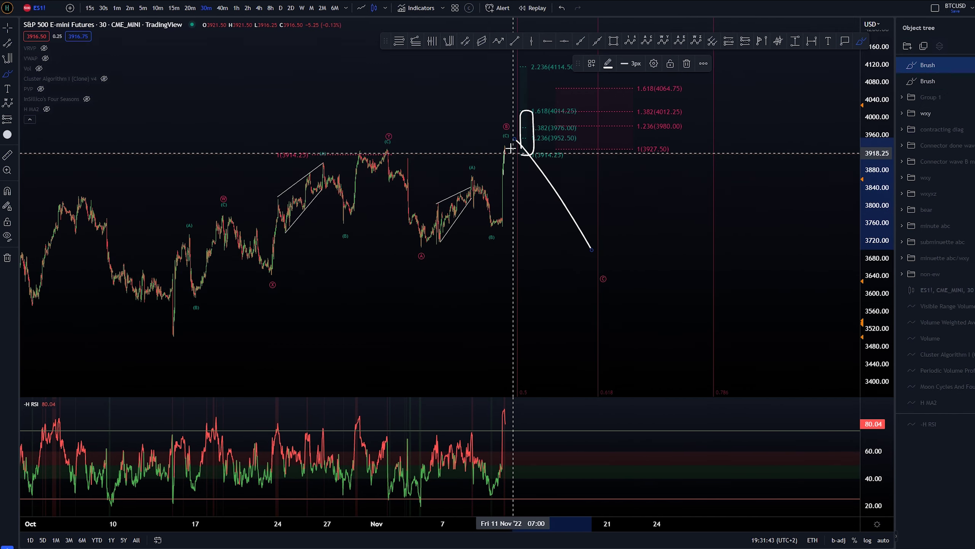
{"action": "key", "text": "ctrl+z"}
{"action": "left_click_drag", "start_coordinate": [606, 262], "coordinate": [603, 269]}
{"action": "key", "text": "ctrl+z"}
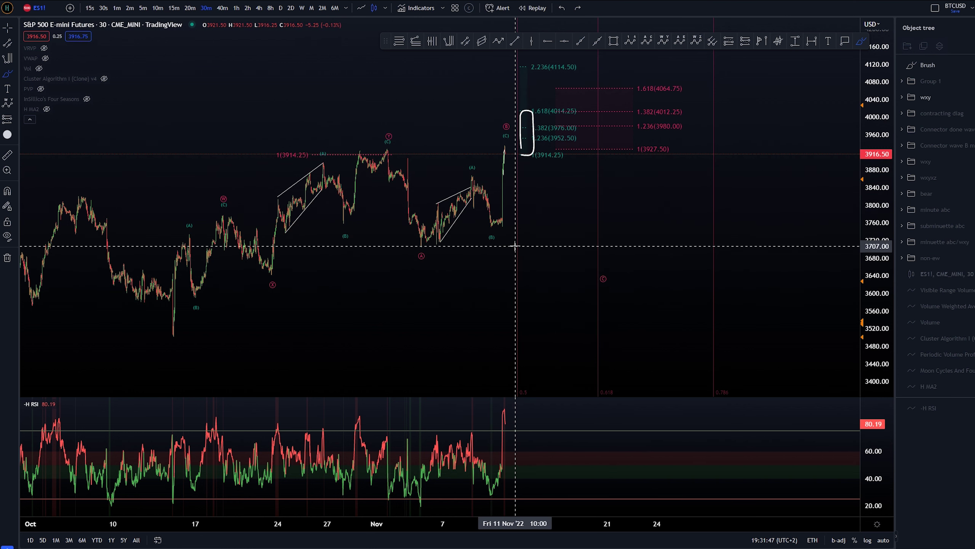
{"action": "left_click_drag", "start_coordinate": [507, 144], "coordinate": [506, 148]}
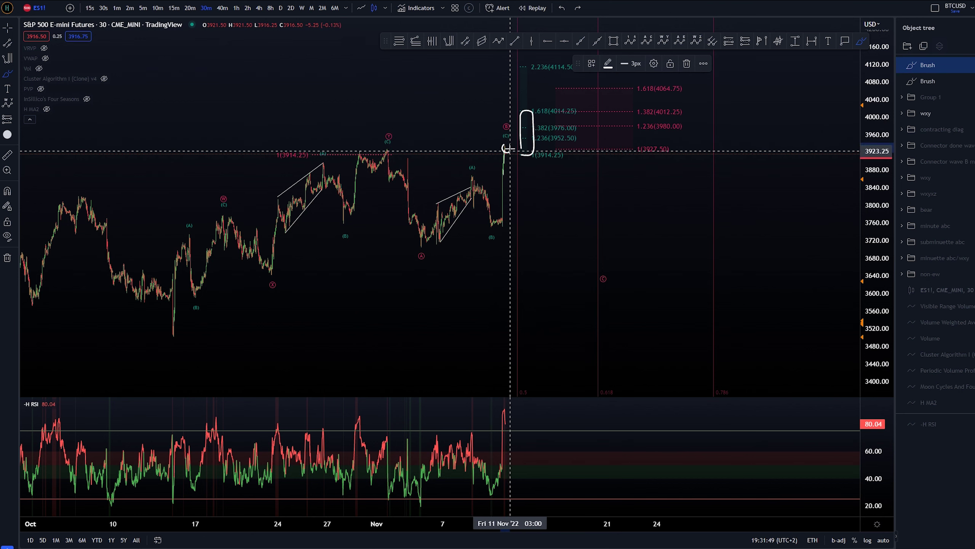
{"action": "key", "text": "ctrl+z"}
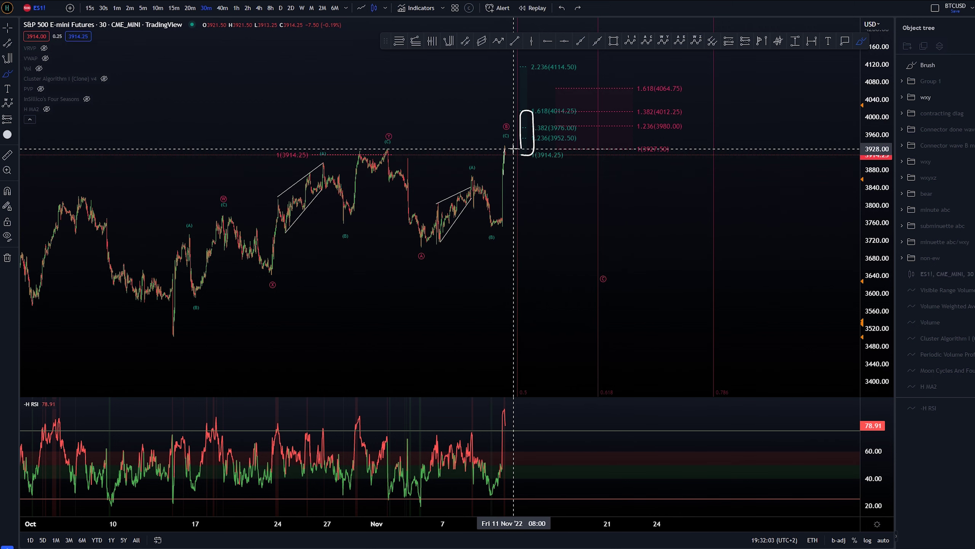
{"action": "key", "text": "alt+f"}
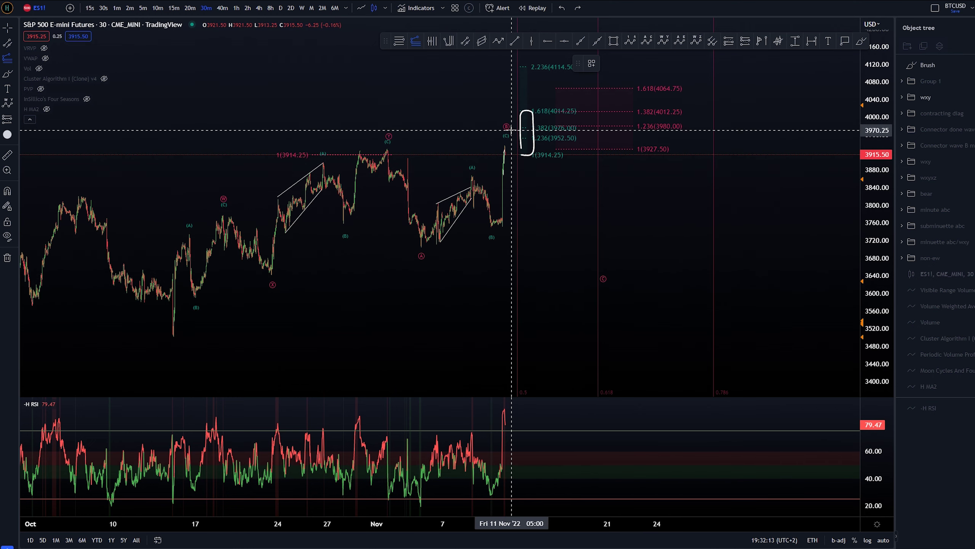
{"action": "key", "text": "ctrl"}
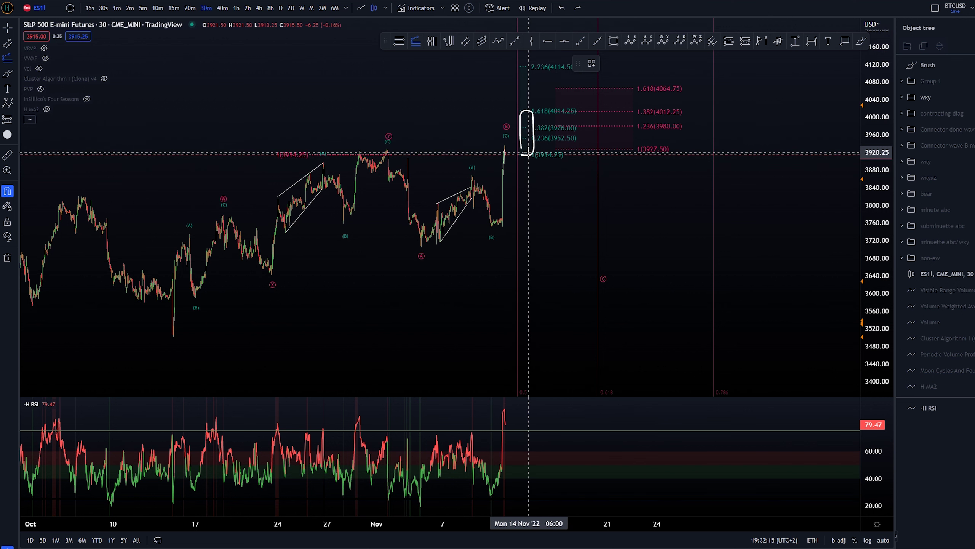
{"action": "key", "text": "Escape"}
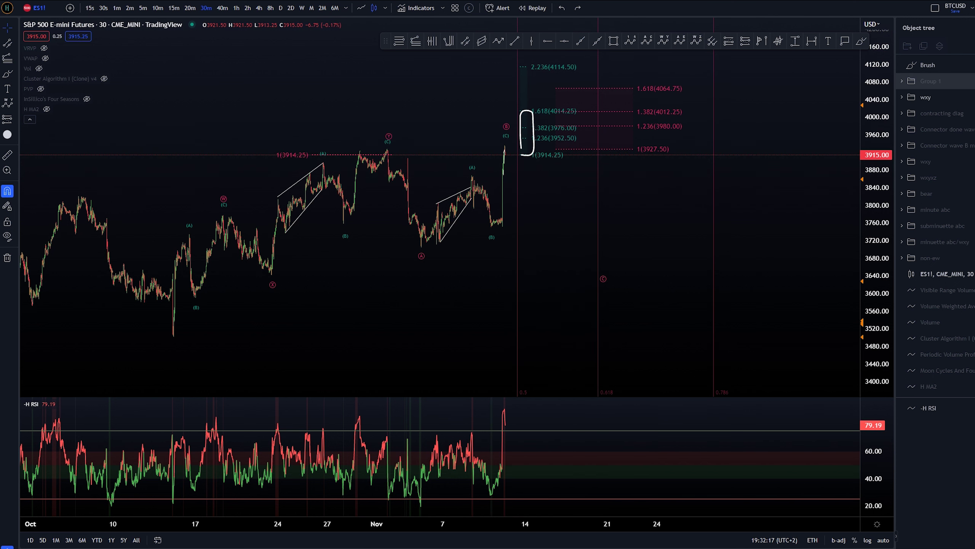
Hide the wxy drawing group, delete the leftover Brush outline, and show Group 1
{"action": "left_click", "coordinate": [973, 97]}
{"action": "left_click", "coordinate": [973, 64]}
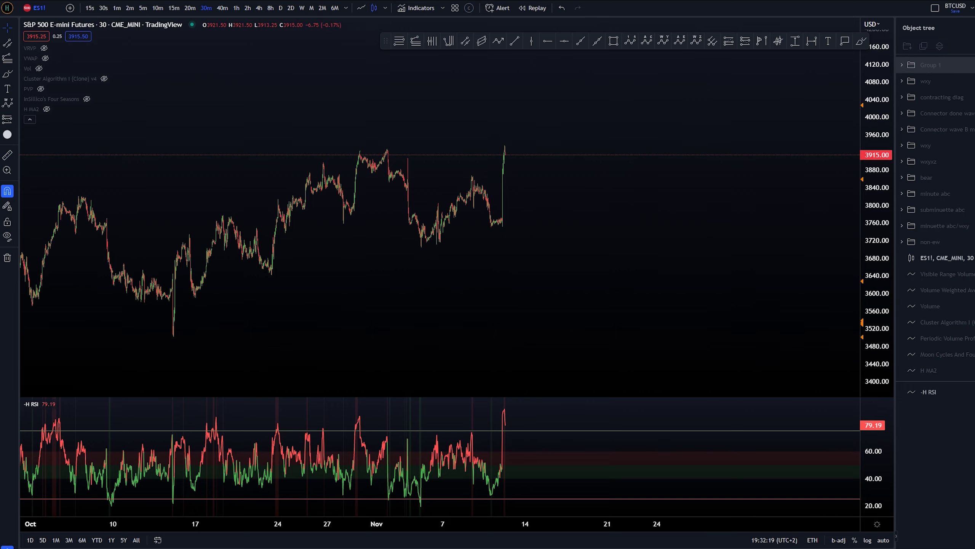
{"action": "left_click", "coordinate": [973, 65]}
Circle the wave Y high of 26 October with the Brush and stroke down toward the early-November low, removing both marks
{"action": "left_click_drag", "start_coordinate": [479, 358], "coordinate": [574, 351]}
{"action": "key", "text": "alt+b"}
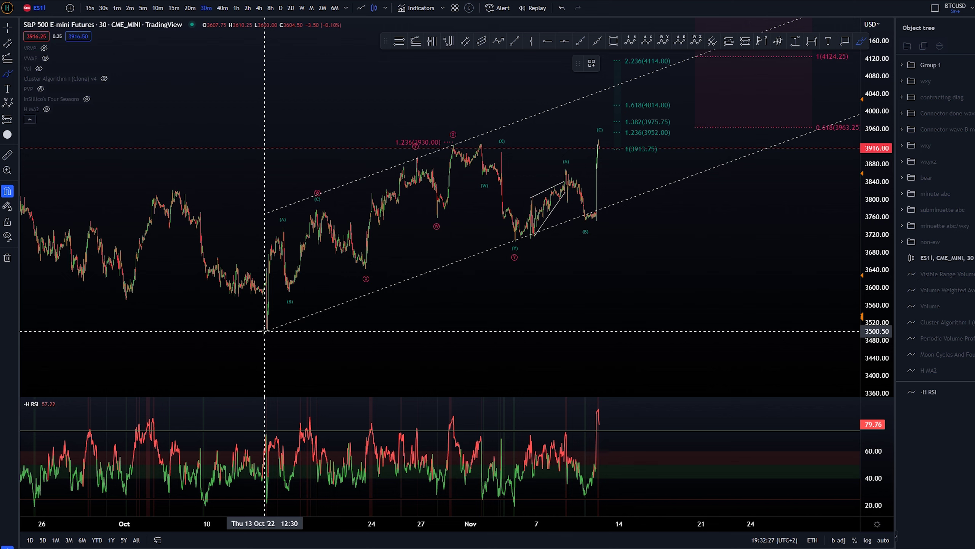
{"action": "left_click_drag", "start_coordinate": [418, 164], "coordinate": [418, 148]}
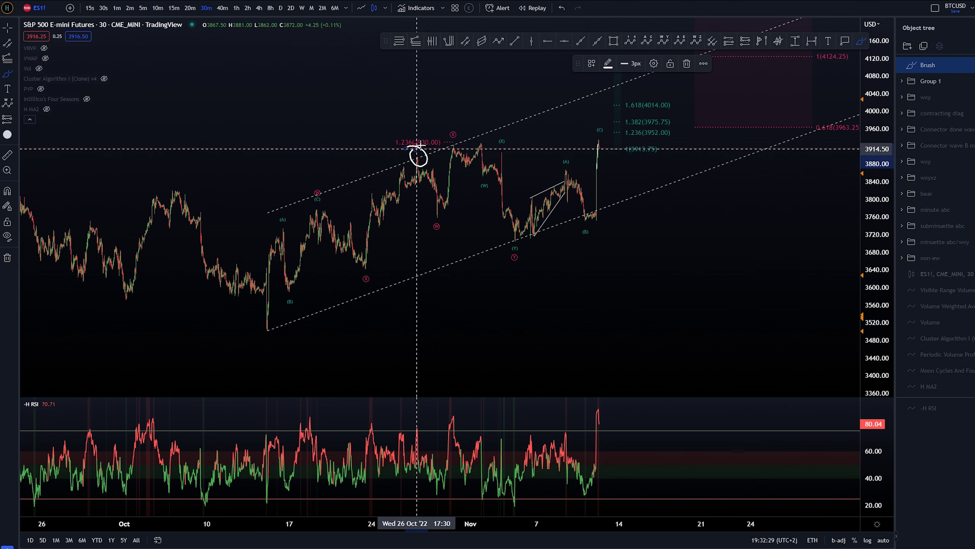
{"action": "key", "text": "ctrl+z"}
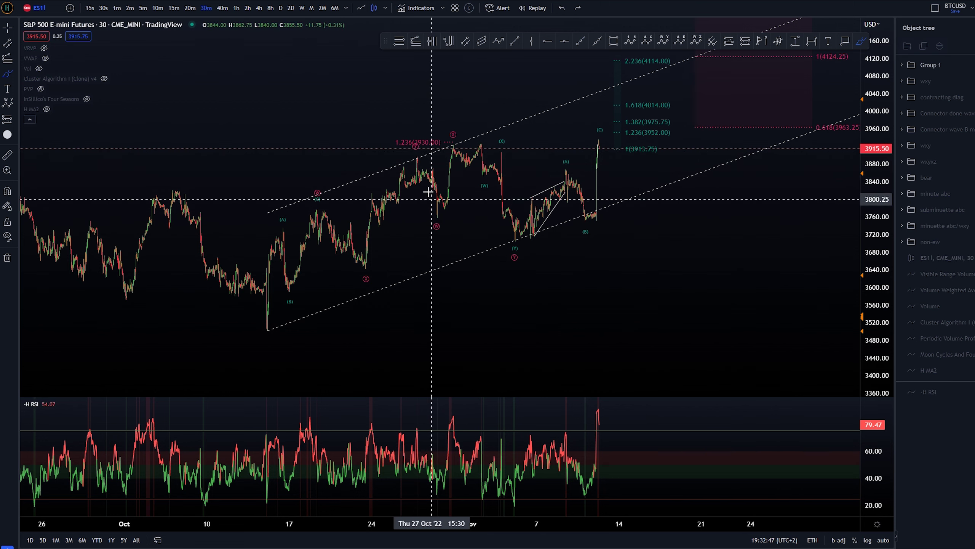
{"action": "mouse_move", "coordinate": [418, 157]}
{"action": "left_mouse_down"}
{"action": "mouse_move", "coordinate": [422, 169]}
{"action": "mouse_move", "coordinate": [462, 173]}
{"action": "mouse_move", "coordinate": [491, 162]}
{"action": "mouse_move", "coordinate": [529, 243]}
{"action": "left_mouse_up"}
{"action": "key", "text": "Delete"}
Stroke the drop from the Y high to the W low, outline the rally to the 1 November high, and undo the marks
{"action": "left_click_drag", "start_coordinate": [879, 338], "coordinate": [879, 315]}
{"action": "scroll", "coordinate": [580, 292], "scroll_direction": "up", "scroll_amount": 1}
{"action": "left_click_drag", "start_coordinate": [576, 293], "coordinate": [681, 318]}
{"action": "scroll", "coordinate": [681, 319], "scroll_direction": "up", "scroll_amount": 3}
{"action": "middle_click", "coordinate": [441, 159]}
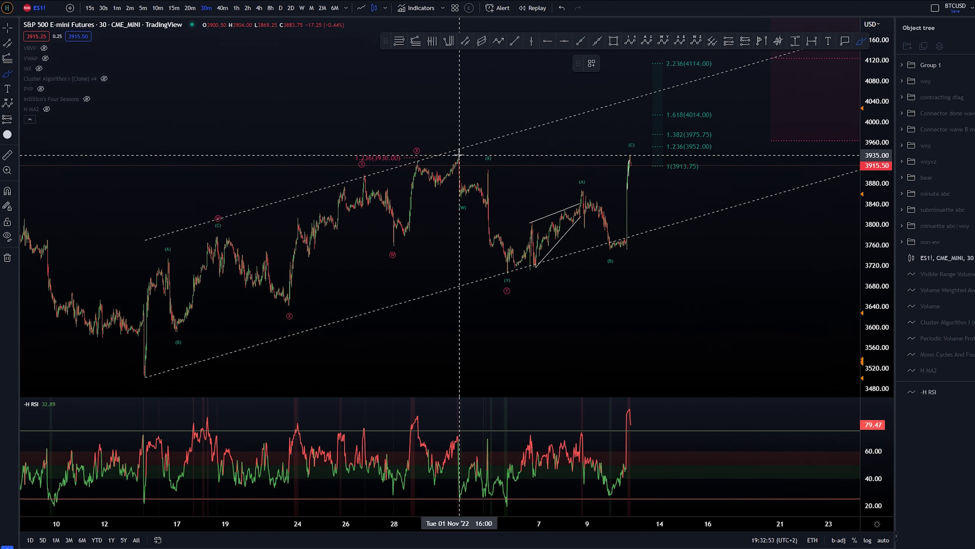
{"action": "mouse_move", "coordinate": [439, 207]}
{"action": "left_mouse_down"}
{"action": "mouse_move", "coordinate": [396, 235]}
{"action": "mouse_move", "coordinate": [436, 157]}
{"action": "left_mouse_up"}
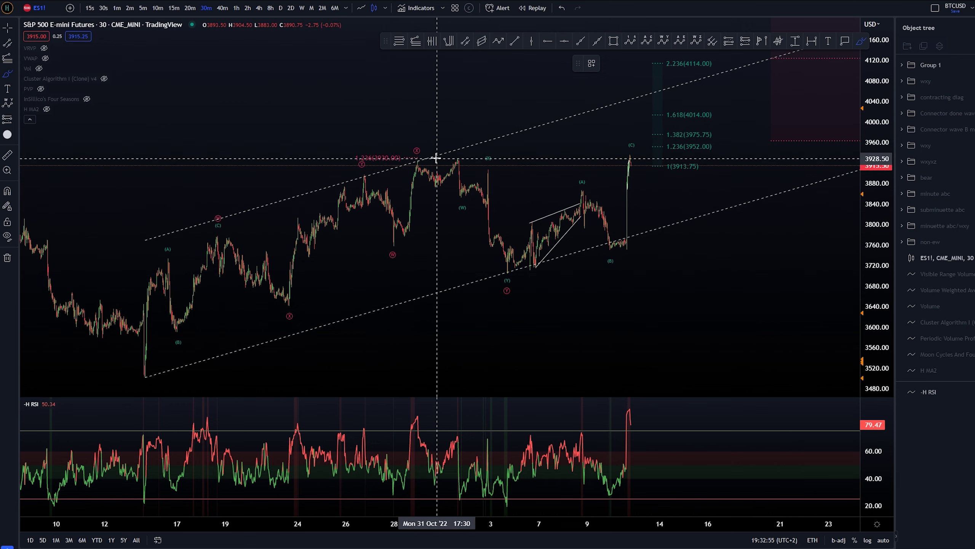
{"action": "key", "text": "ctrl+z"}
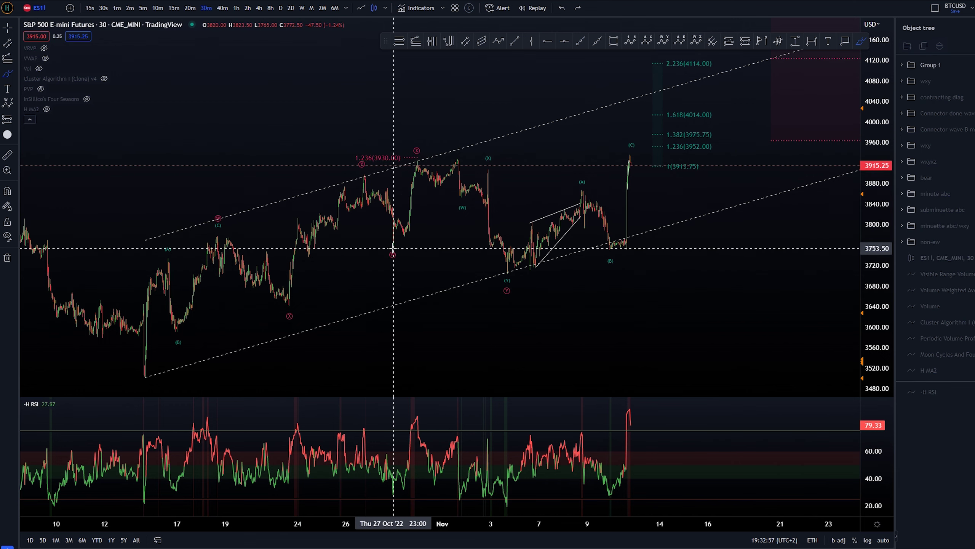
{"action": "mouse_move", "coordinate": [365, 171]}
{"action": "left_mouse_down"}
{"action": "mouse_move", "coordinate": [367, 189]}
{"action": "mouse_move", "coordinate": [394, 203]}
{"action": "mouse_move", "coordinate": [399, 239]}
{"action": "mouse_move", "coordinate": [398, 220]}
{"action": "mouse_move", "coordinate": [431, 165]}
{"action": "mouse_move", "coordinate": [457, 162]}
{"action": "mouse_move", "coordinate": [395, 247]}
{"action": "left_mouse_up"}
{"action": "key", "text": "ctrl+z"}
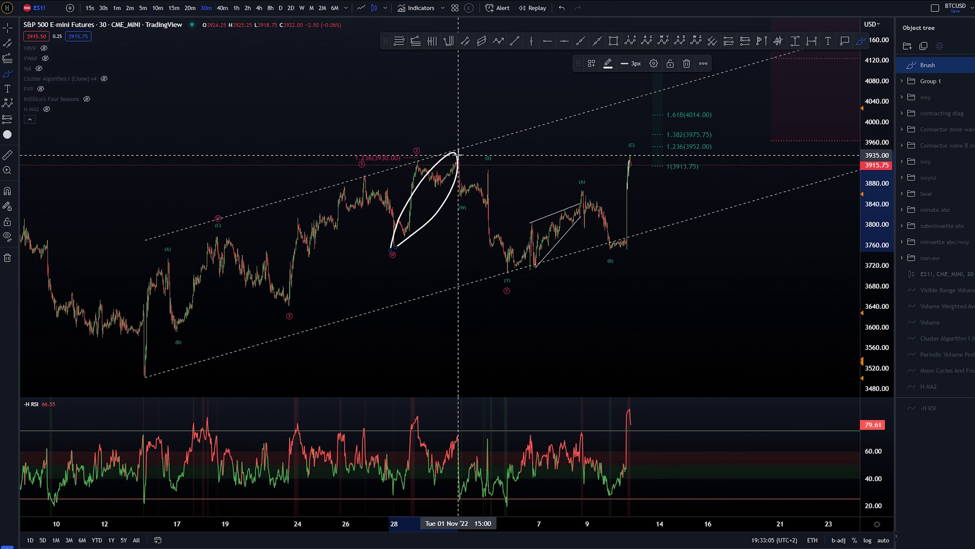
{"action": "key", "text": "ctrl+z"}
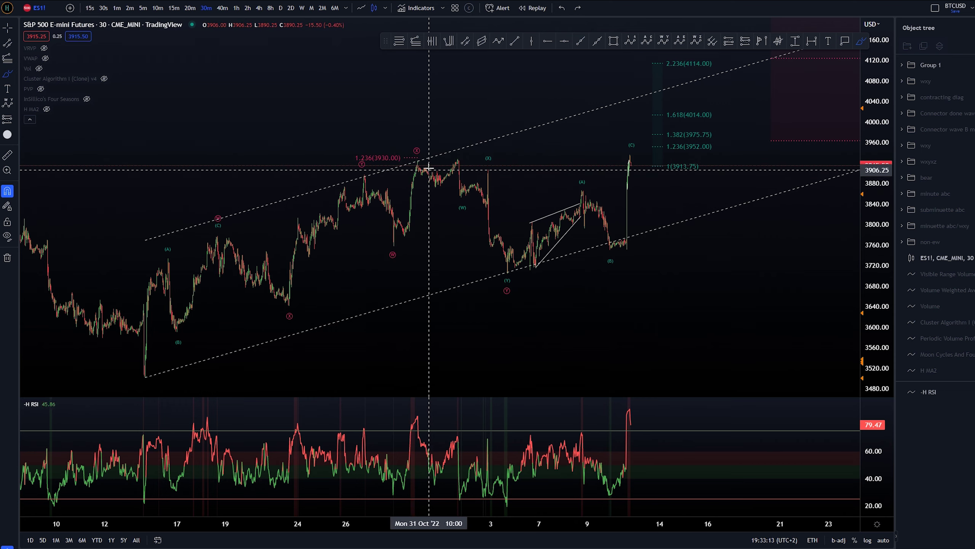
Trace the W-X-Y correction from the late-October high to the wave Y low with the Brush, undoing each trace
{"action": "left_click", "coordinate": [508, 276]}
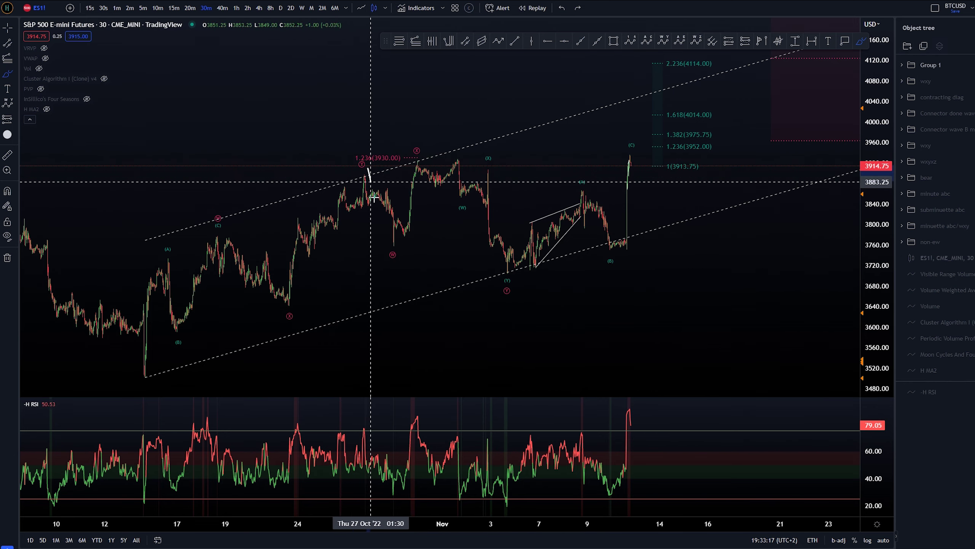
{"action": "mouse_move", "coordinate": [370, 181]}
{"action": "left_mouse_down"}
{"action": "mouse_move", "coordinate": [410, 188]}
{"action": "mouse_move", "coordinate": [428, 158]}
{"action": "mouse_move", "coordinate": [511, 274]}
{"action": "left_mouse_up"}
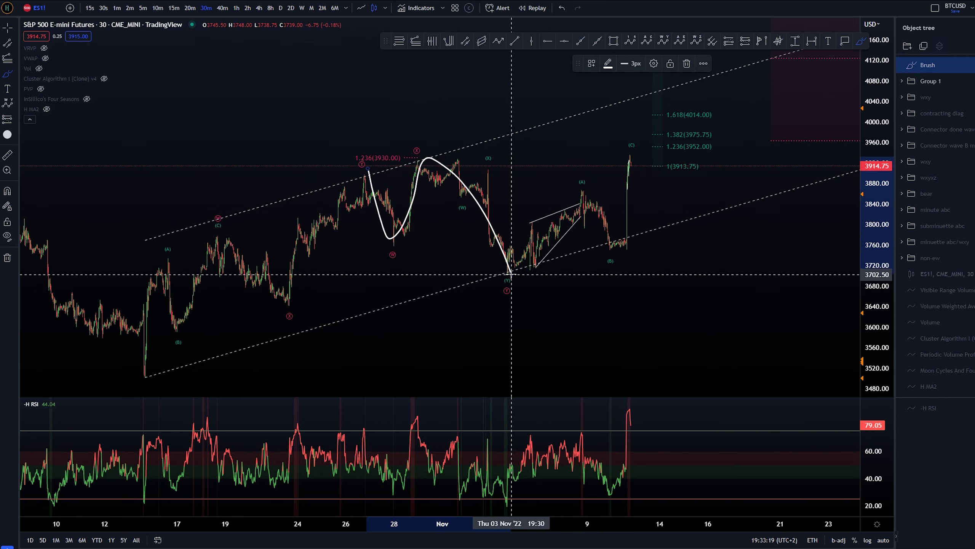
{"action": "key", "text": "ctrl+z"}
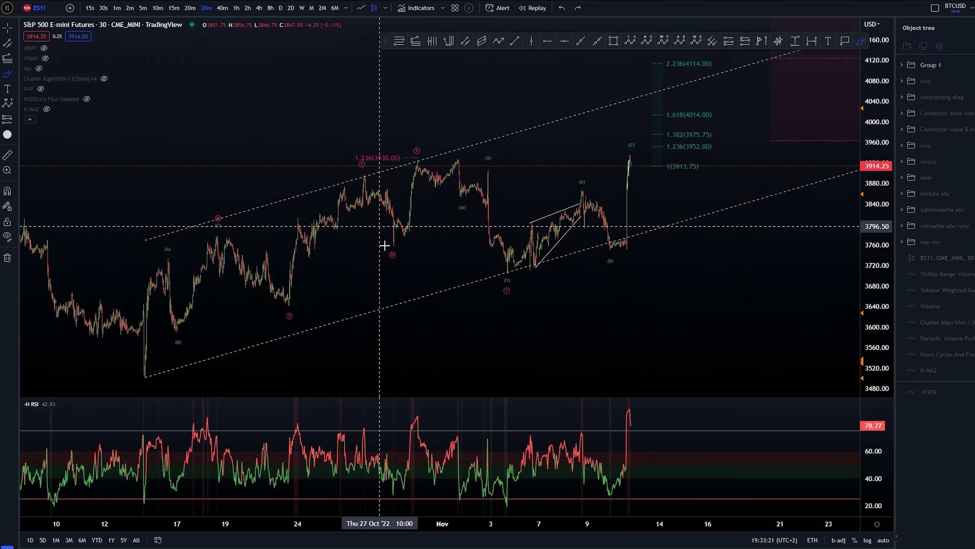
{"action": "mouse_move", "coordinate": [359, 168]}
{"action": "left_mouse_down"}
{"action": "mouse_move", "coordinate": [395, 231]}
{"action": "mouse_move", "coordinate": [493, 254]}
{"action": "mouse_move", "coordinate": [505, 271]}
{"action": "left_mouse_up"}
{"action": "key", "text": "ctrl+z"}
{"action": "key", "text": "ctrl+z"}
Draw a Trend-Based Fib Extension from 3899.75 to 3755.25 and 3924.50 over the W-X-Y correction, and undo it
{"action": "left_click", "coordinate": [416, 41]}
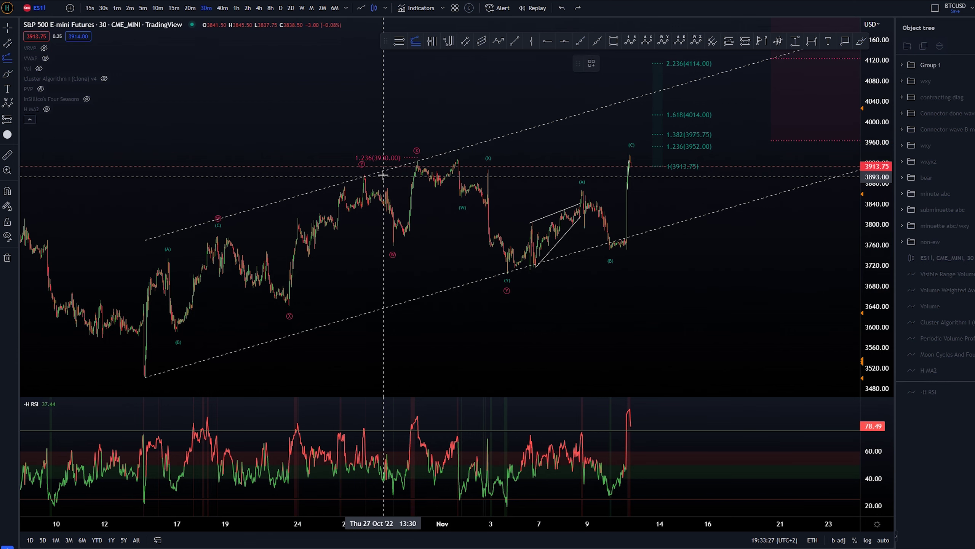
{"action": "left_click", "coordinate": [384, 174]}
{"action": "left_click", "coordinate": [412, 247]}
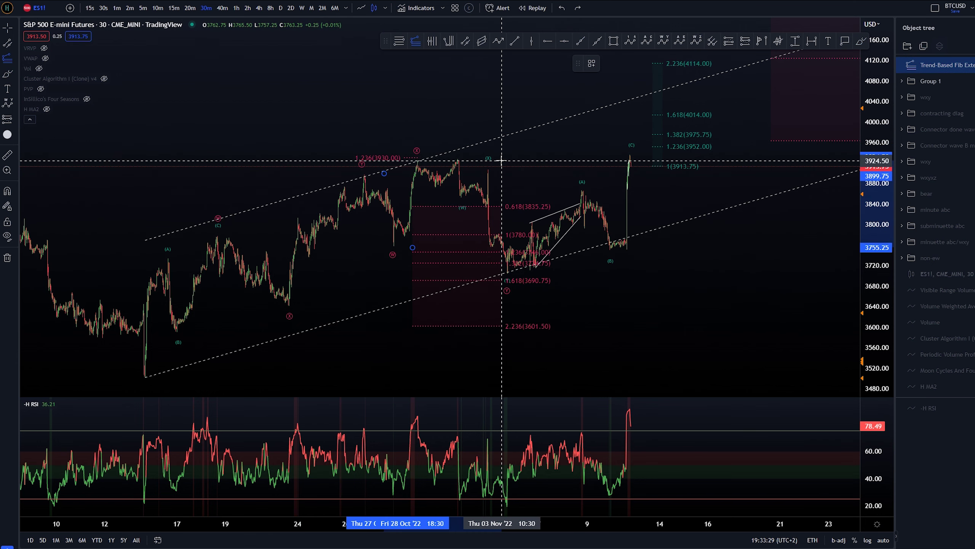
{"action": "left_click", "coordinate": [501, 161]}
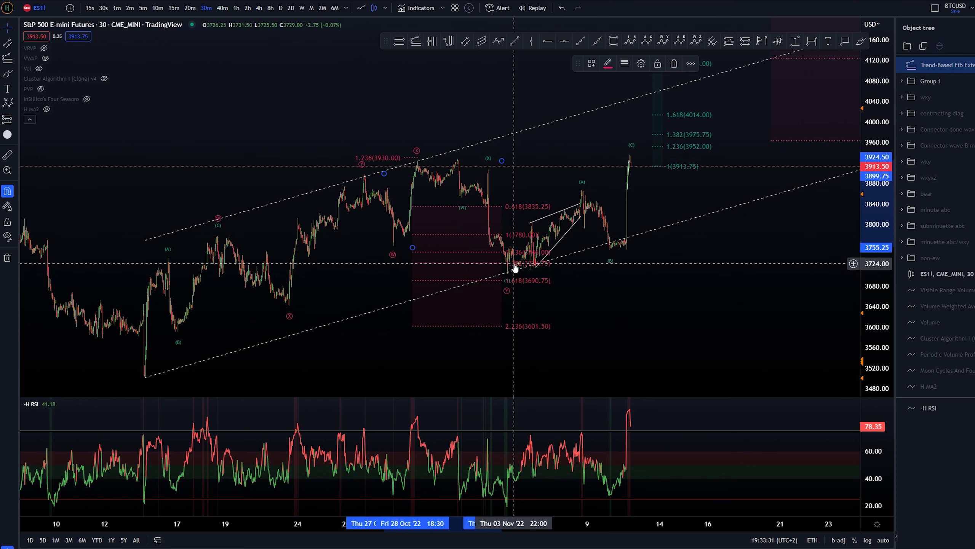
{"action": "key", "text": "ctrl+z"}
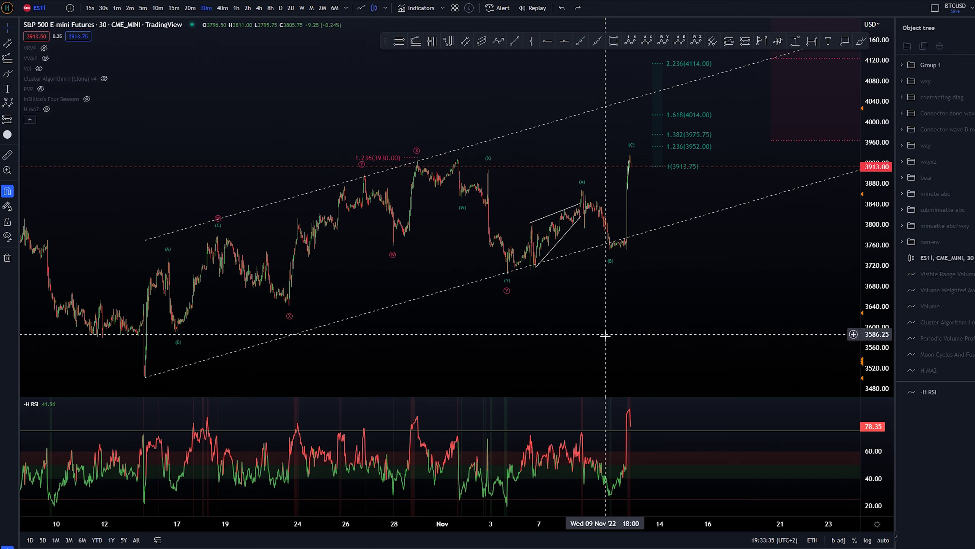
Stroke the rally from the wave Y low toward the latest high with the Brush, and undo it
{"action": "scroll", "coordinate": [605, 334], "scroll_direction": "down", "scroll_amount": 4}
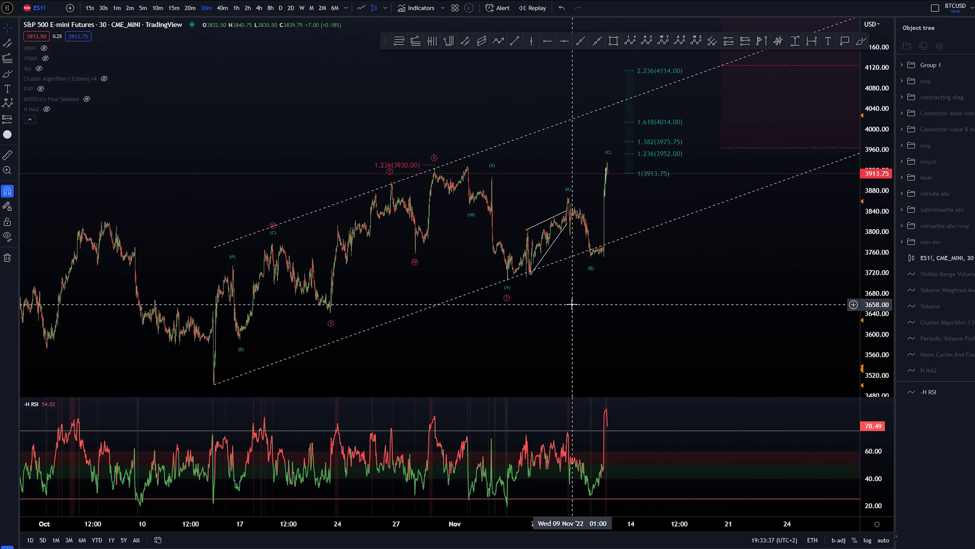
{"action": "mouse_move", "coordinate": [507, 286]}
{"action": "left_mouse_down"}
{"action": "mouse_move", "coordinate": [539, 230]}
{"action": "mouse_move", "coordinate": [599, 260]}
{"action": "mouse_move", "coordinate": [608, 161]}
{"action": "mouse_move", "coordinate": [634, 188]}
{"action": "left_mouse_up"}
{"action": "key", "text": "ctrl+z"}
{"action": "key", "text": "ctrl+z"}
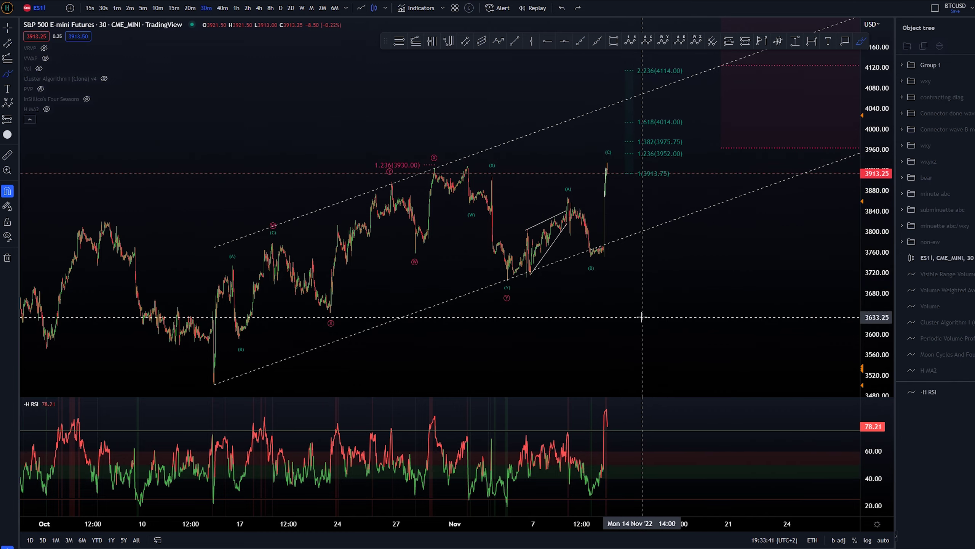
{"action": "scroll", "coordinate": [642, 317], "scroll_direction": "down", "scroll_amount": 4}
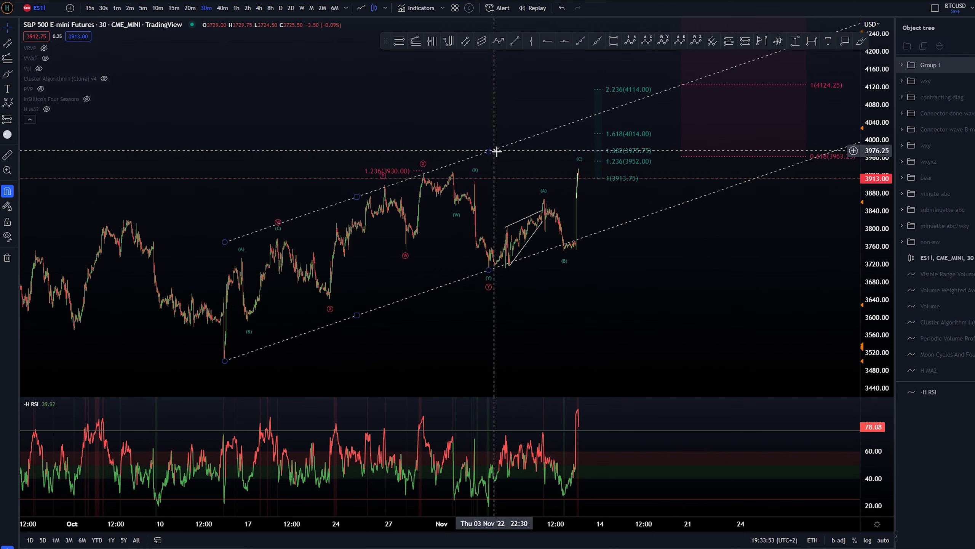
Trace the three-leg advance from the October low through the Y high and Y low toward the upper channel line, and undo it
{"action": "key", "text": "alt+b"}
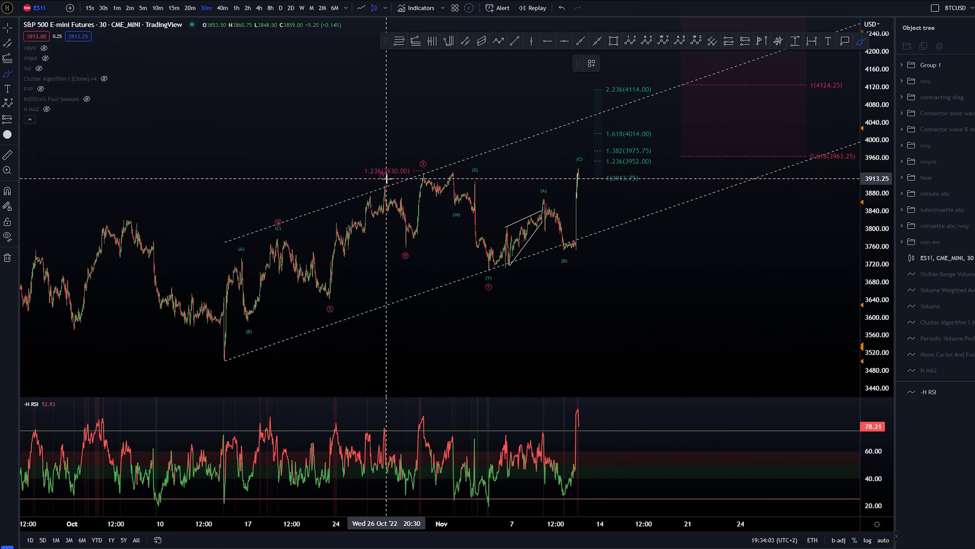
{"action": "scroll", "coordinate": [708, 348], "scroll_direction": "down", "scroll_amount": 3}
{"action": "left_click_drag", "start_coordinate": [708, 348], "coordinate": [586, 336]}
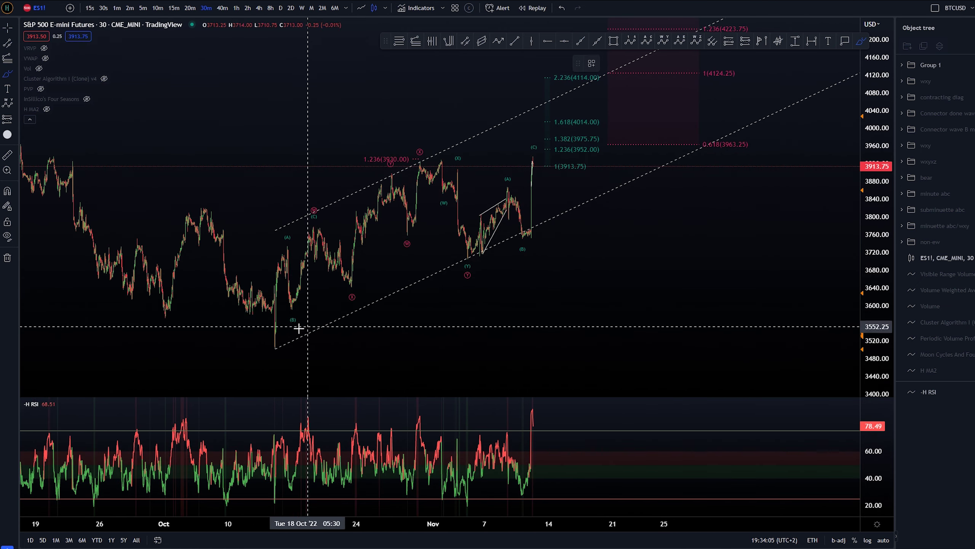
{"action": "mouse_move", "coordinate": [276, 348]}
{"action": "left_mouse_down"}
{"action": "mouse_move", "coordinate": [348, 255]}
{"action": "mouse_move", "coordinate": [391, 169]}
{"action": "mouse_move", "coordinate": [471, 264]}
{"action": "mouse_move", "coordinate": [547, 124]}
{"action": "left_mouse_up"}
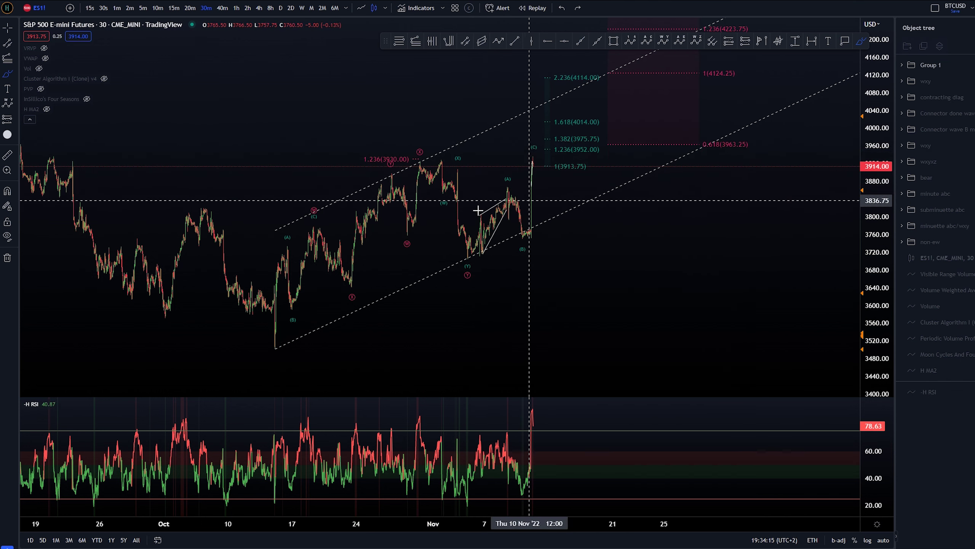
{"action": "mouse_move", "coordinate": [274, 341]}
{"action": "left_mouse_down"}
{"action": "mouse_move", "coordinate": [370, 200]}
{"action": "mouse_move", "coordinate": [484, 249]}
{"action": "mouse_move", "coordinate": [567, 96]}
{"action": "left_mouse_up"}
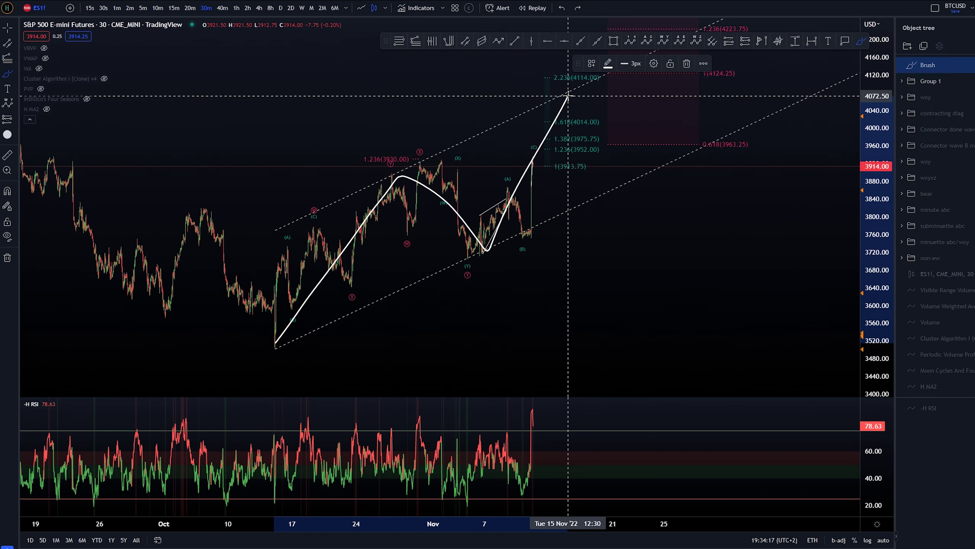
{"action": "key", "text": "ctrl+z"}
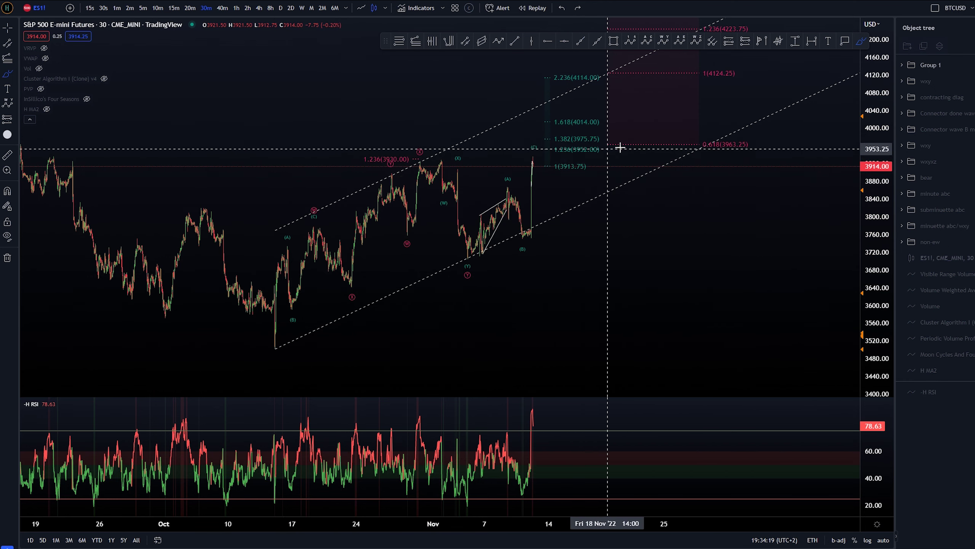
Trace the (A)-(B)-(C) rally, undo it, and sketch a rise to (C), a pullback to the lower channel line and a push to 4124.25
{"action": "mouse_move", "coordinate": [470, 266]}
{"action": "left_mouse_down"}
{"action": "mouse_move", "coordinate": [513, 189]}
{"action": "mouse_move", "coordinate": [523, 243]}
{"action": "mouse_move", "coordinate": [540, 149]}
{"action": "left_mouse_up"}
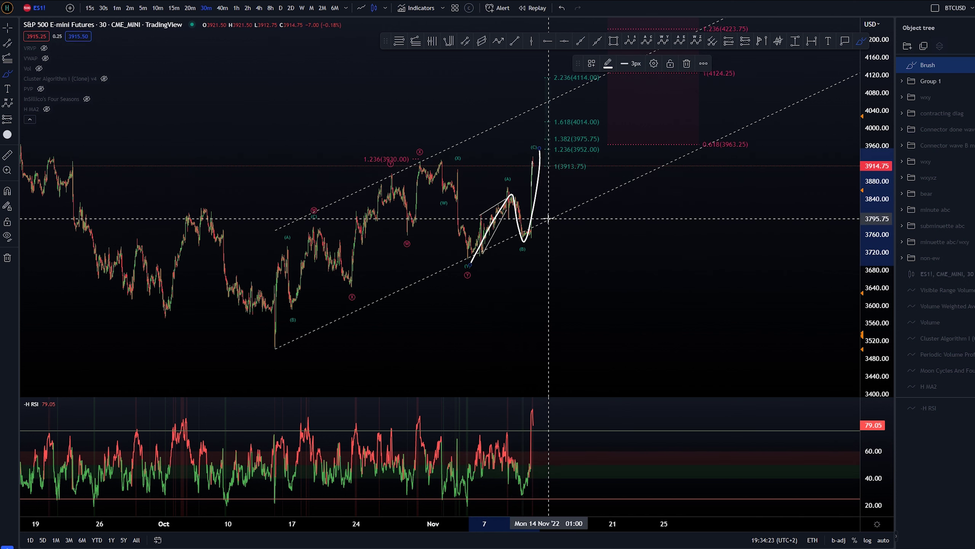
{"action": "key", "text": "ctrl+z"}
{"action": "mouse_move", "coordinate": [472, 261]}
{"action": "left_mouse_down"}
{"action": "mouse_move", "coordinate": [532, 155]}
{"action": "mouse_move", "coordinate": [561, 218]}
{"action": "mouse_move", "coordinate": [592, 200]}
{"action": "mouse_move", "coordinate": [620, 74]}
{"action": "left_mouse_up"}
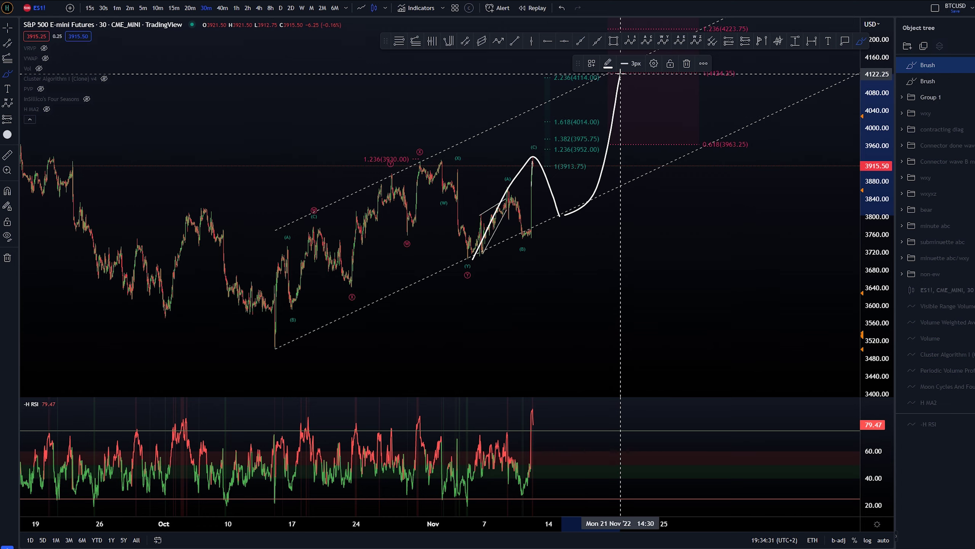
Leave the Brush and undo the projected path strokes and the price-scale adjustment
{"action": "key", "text": "Escape"}
{"action": "scroll", "coordinate": [730, 234], "scroll_direction": "down", "scroll_amount": 2}
{"action": "left_click_drag", "start_coordinate": [880, 197], "coordinate": [881, 199]}
{"action": "key", "text": "ctrl+z"}
{"action": "key", "text": "ctrl+z"}
{"action": "key", "text": "ctrl+z"}
{"action": "key", "text": "ctrl+z"}
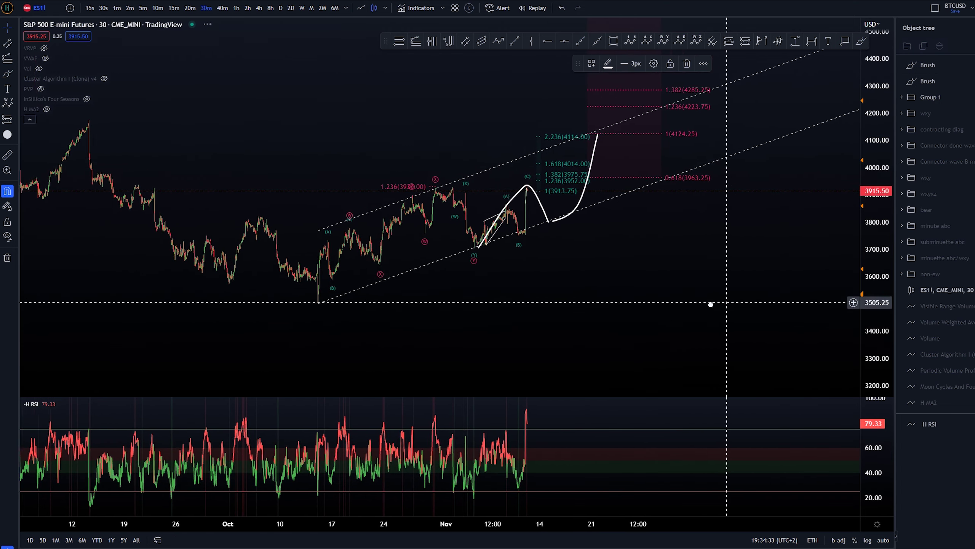
{"action": "key", "text": "ctrl+z"}
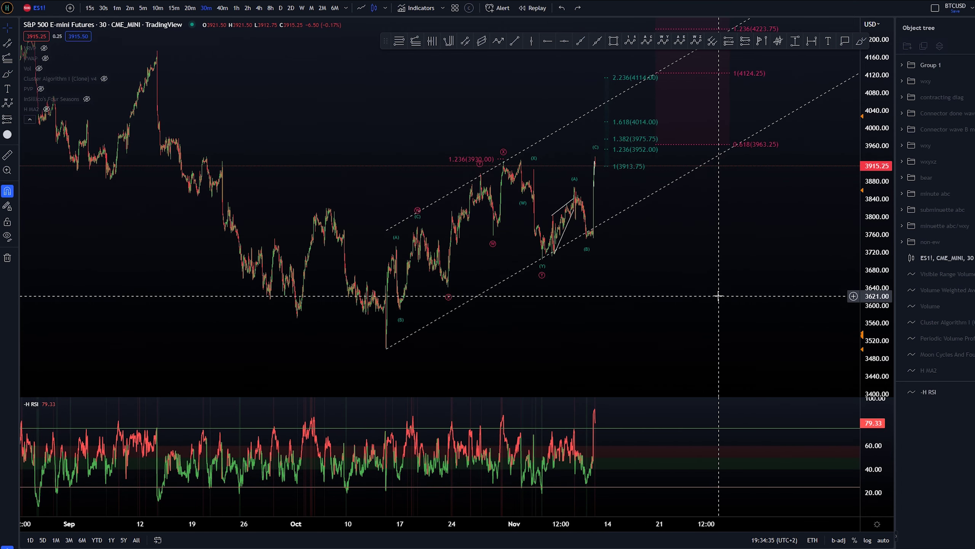
Stroke the rally from the October low to the latest high and a level line at the first W-X-Y high, and undo them
{"action": "left_click_drag", "start_coordinate": [680, 285], "coordinate": [608, 284]}
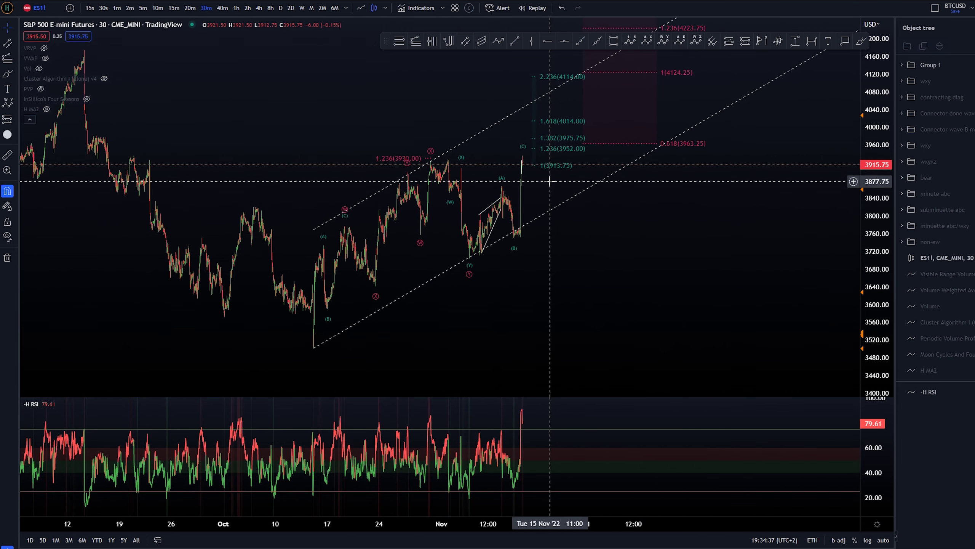
{"action": "mouse_move", "coordinate": [311, 350]}
{"action": "left_mouse_down"}
{"action": "mouse_move", "coordinate": [349, 218]}
{"action": "mouse_move", "coordinate": [380, 283]}
{"action": "mouse_move", "coordinate": [419, 176]}
{"action": "mouse_move", "coordinate": [406, 169]}
{"action": "mouse_move", "coordinate": [425, 214]}
{"action": "mouse_move", "coordinate": [455, 202]}
{"action": "mouse_move", "coordinate": [477, 255]}
{"action": "mouse_move", "coordinate": [484, 214]}
{"action": "mouse_move", "coordinate": [523, 241]}
{"action": "mouse_move", "coordinate": [527, 153]}
{"action": "left_mouse_up"}
{"action": "key", "text": "ctrl+z"}
{"action": "key", "text": "ctrl+z"}
{"action": "key", "text": "ctrl+z"}
{"action": "left_click_drag", "start_coordinate": [406, 173], "coordinate": [549, 174]}
{"action": "key", "text": "ctrl+z"}
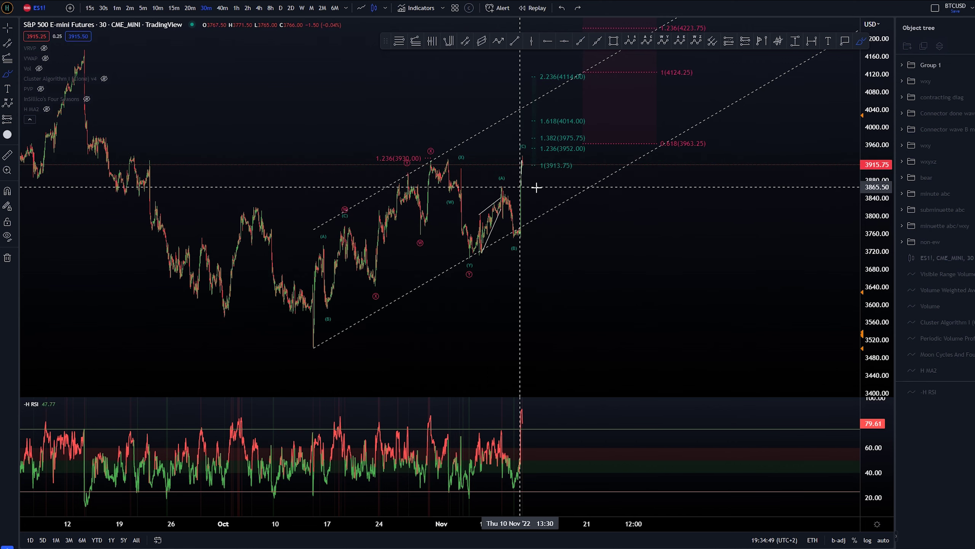
Brush a level line from the first high near 3895, a short line under the Y low, and a decline from (C) to about 3705
{"action": "key", "text": "ctrl+y"}
{"action": "left_click_drag", "start_coordinate": [407, 172], "coordinate": [482, 245]}
{"action": "left_click_drag", "start_coordinate": [521, 155], "coordinate": [602, 276]}
{"action": "key", "text": "ctrl+z"}
{"action": "mouse_move", "coordinate": [464, 262]}
{"action": "left_mouse_down"}
{"action": "mouse_move", "coordinate": [505, 262]}
{"action": "mouse_move", "coordinate": [481, 270]}
{"action": "left_mouse_up"}
{"action": "key", "text": "ctrl+z"}
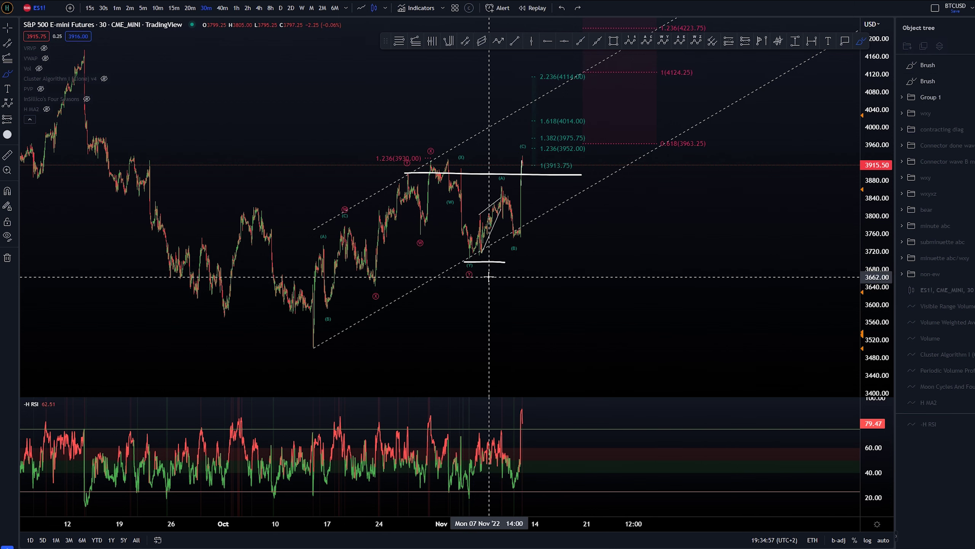
{"action": "left_click_drag", "start_coordinate": [523, 156], "coordinate": [587, 257]}
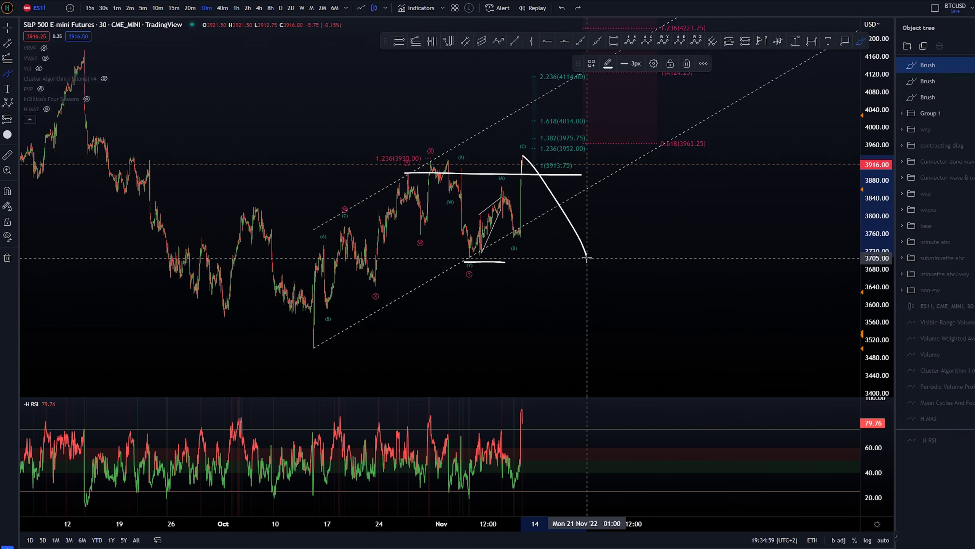
Flatten the parallel channel by moving its lower end anchor to the decline stroke's end at 3702.25, and raise its upper line onto the highs
{"action": "key", "text": "Escape"}
{"action": "left_click", "coordinate": [597, 183]}
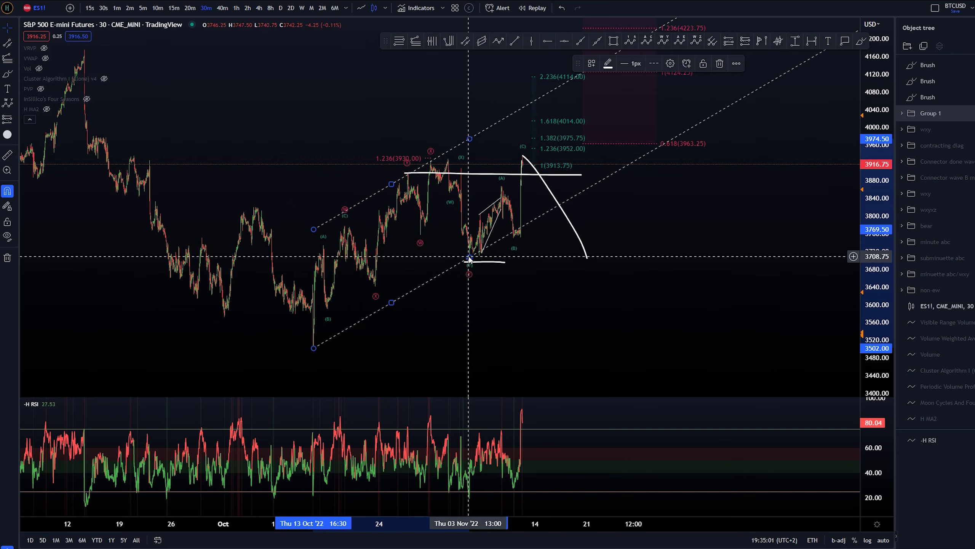
{"action": "mouse_move", "coordinate": [469, 258]}
{"action": "left_mouse_down"}
{"action": "mouse_move", "coordinate": [614, 266]}
{"action": "mouse_move", "coordinate": [586, 259]}
{"action": "left_mouse_up"}
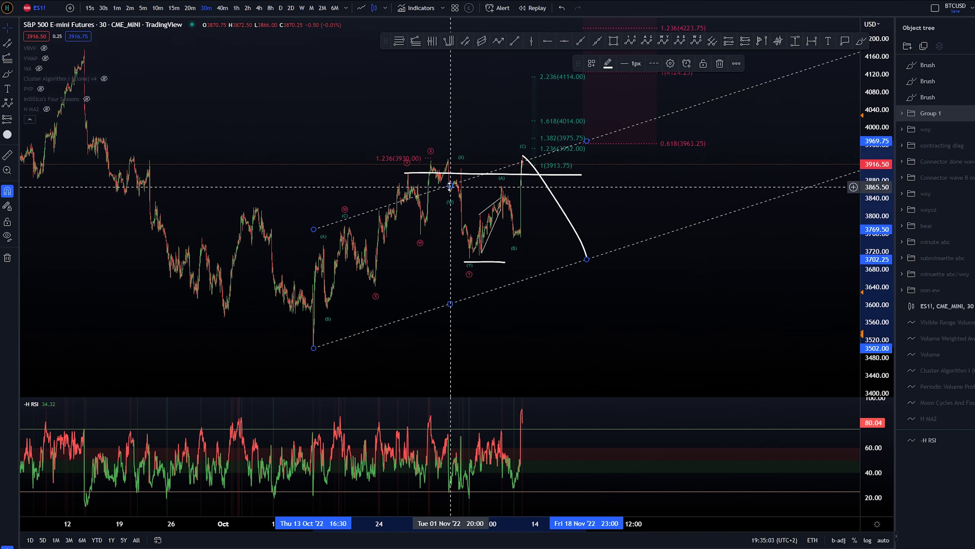
{"action": "left_click_drag", "start_coordinate": [443, 175], "coordinate": [435, 165]}
{"action": "left_click", "coordinate": [681, 287]}
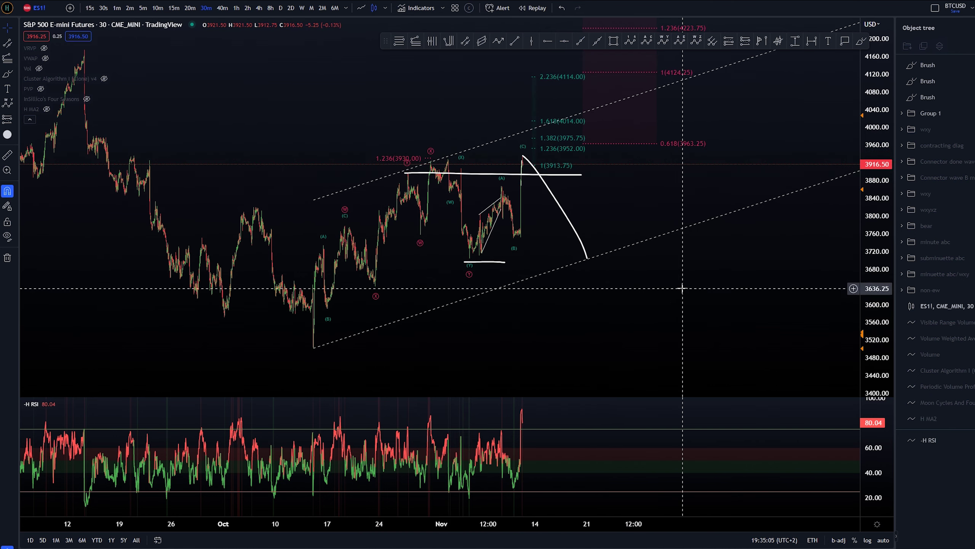
Brush a path from the October low up to the first high, down to the lower channel line, and up to about 4100 at the upper line
{"action": "left_click_drag", "start_coordinate": [682, 287], "coordinate": [605, 312]}
{"action": "middle_click", "coordinate": [582, 119]}
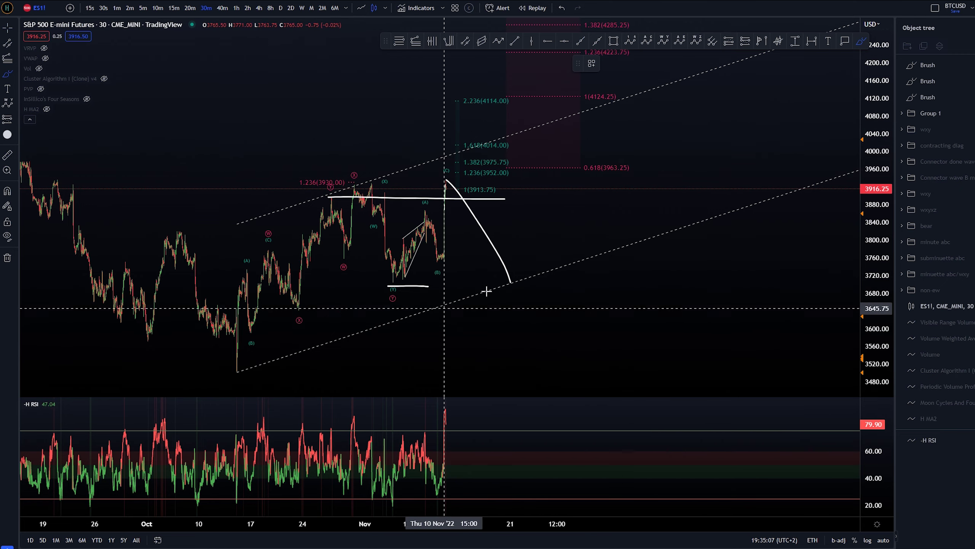
{"action": "left_click_drag", "start_coordinate": [519, 287], "coordinate": [576, 144]}
{"action": "key", "text": "ctrl+z"}
{"action": "mouse_move", "coordinate": [233, 377]}
{"action": "left_mouse_down"}
{"action": "mouse_move", "coordinate": [327, 194]}
{"action": "mouse_move", "coordinate": [526, 266]}
{"action": "mouse_move", "coordinate": [605, 105]}
{"action": "left_mouse_up"}
{"action": "key", "text": "Escape"}
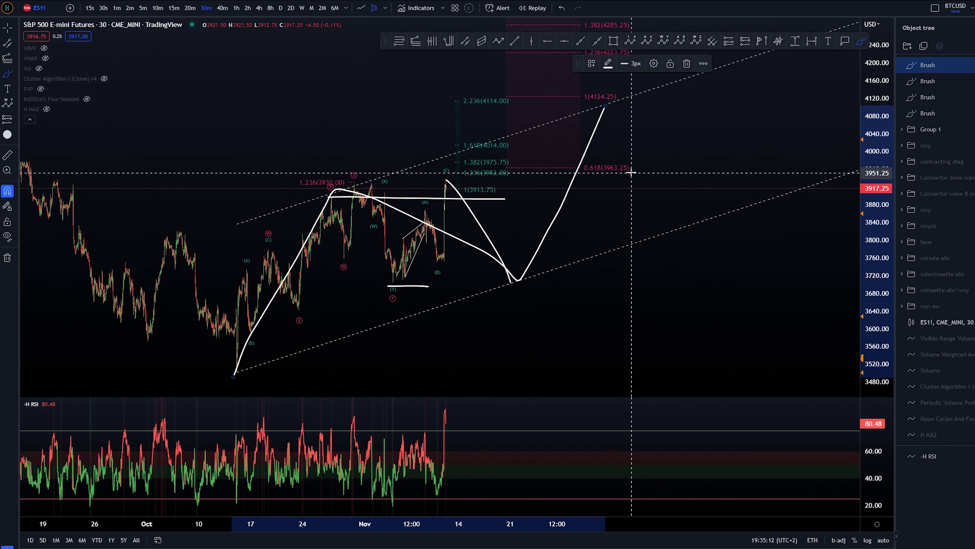
Nudge the third anchor of the pink Fibonacci extension slightly so its 1 level sits at 4125.50
{"action": "left_click", "coordinate": [563, 98]}
{"action": "left_click", "coordinate": [580, 284]}
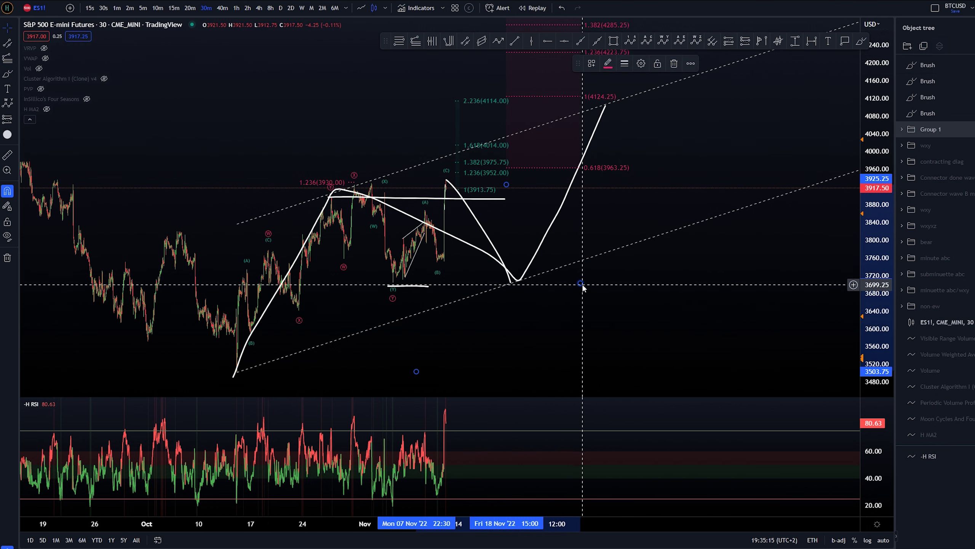
{"action": "left_click_drag", "start_coordinate": [581, 284], "coordinate": [584, 284]}
Circle the projected low on the lower channel line with the Brush, and undo the circle
{"action": "middle_click", "coordinate": [517, 277]}
{"action": "mouse_move", "coordinate": [525, 273]}
{"action": "left_mouse_down"}
{"action": "mouse_move", "coordinate": [503, 277]}
{"action": "mouse_move", "coordinate": [515, 270]}
{"action": "left_mouse_up"}
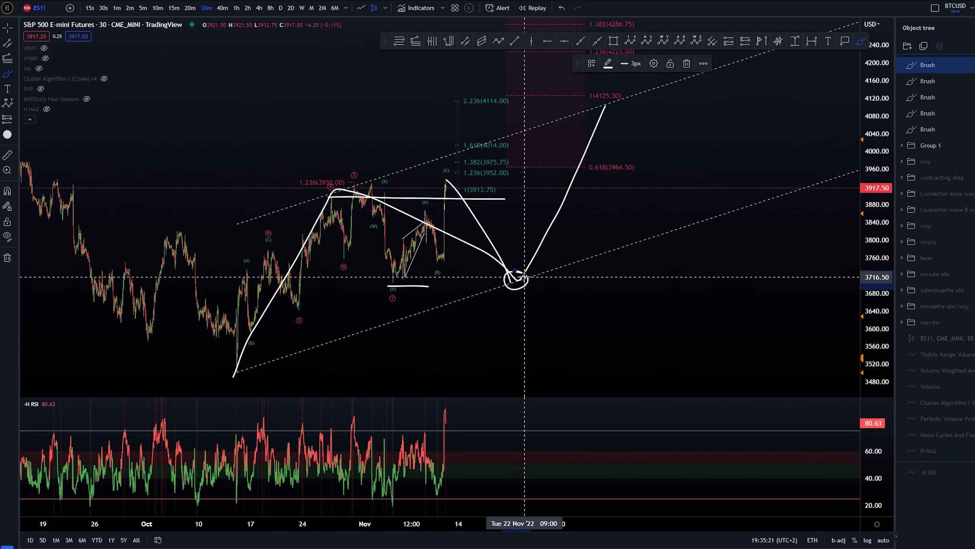
{"action": "key", "text": "ctrl+z"}
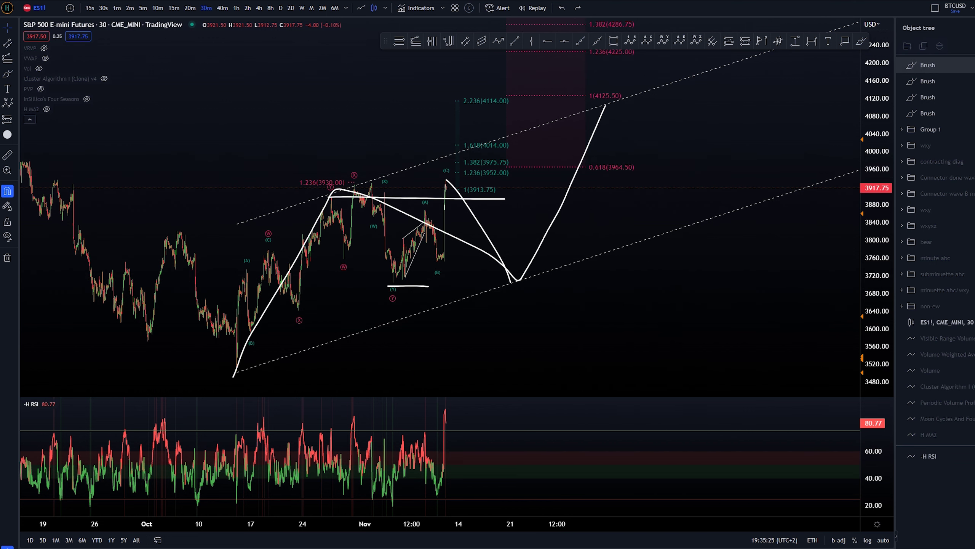
{"action": "left_click", "coordinate": [973, 65]}
{"action": "key", "text": "ctrl+z"}
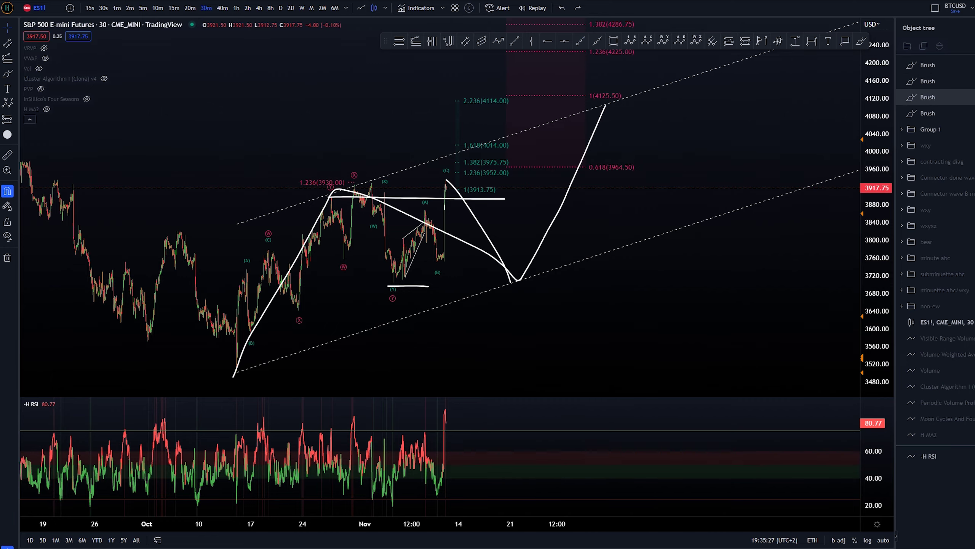
Circle the (C) target zone between the 1.236 (3952.00) and 1.618 (4014.00) levels with the Brush
{"action": "left_click_drag", "start_coordinate": [547, 341], "coordinate": [678, 312]}
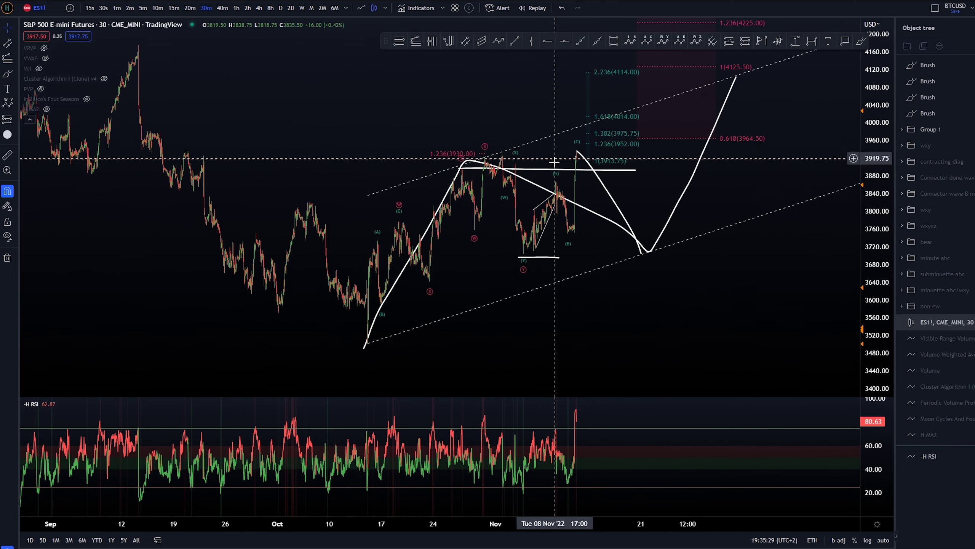
{"action": "left_click_drag", "start_coordinate": [583, 180], "coordinate": [542, 192]}
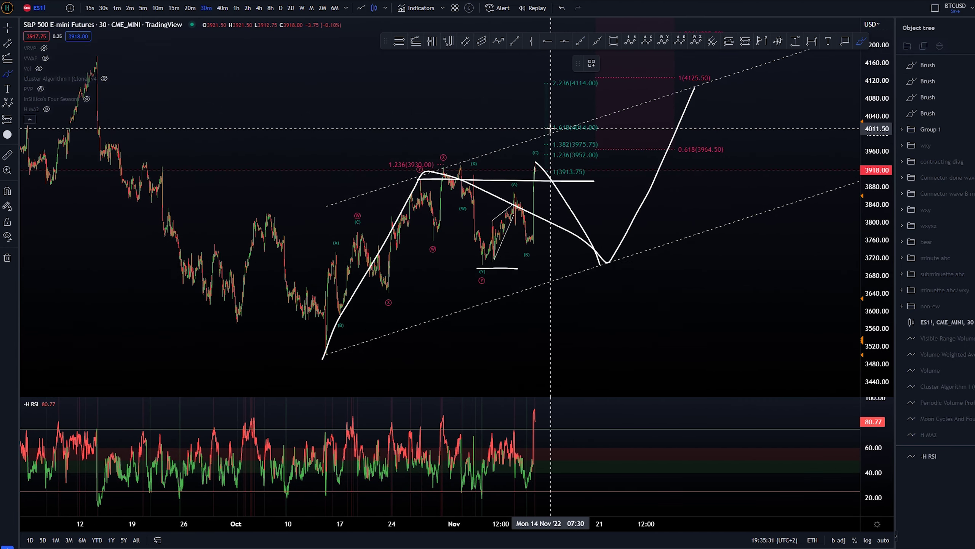
{"action": "mouse_move", "coordinate": [550, 128]}
{"action": "left_mouse_down"}
{"action": "mouse_move", "coordinate": [529, 131]}
{"action": "mouse_move", "coordinate": [544, 162]}
{"action": "mouse_move", "coordinate": [546, 129]}
{"action": "left_mouse_up"}
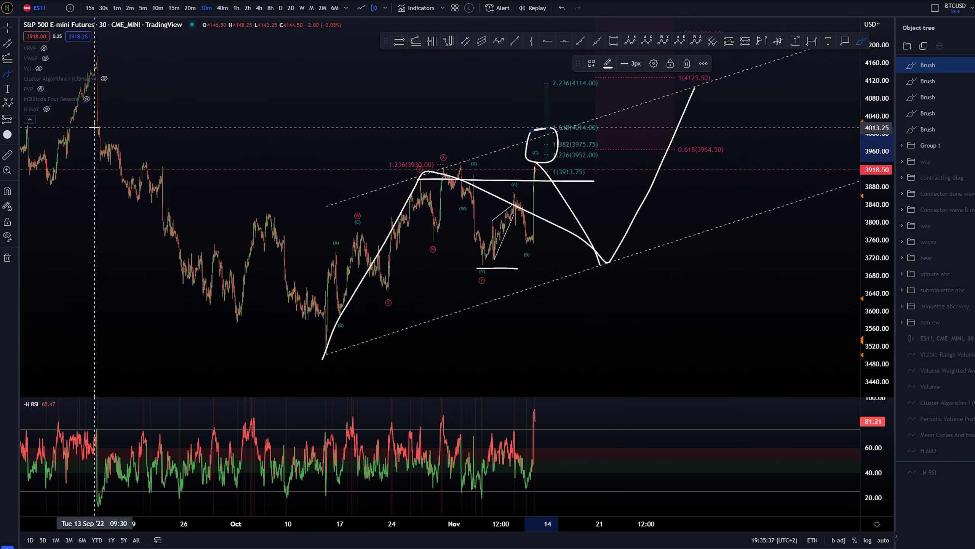
Mark the price area near 4000 on the mid-September drop with the Brush, and undo the mark
{"action": "scroll", "coordinate": [98, 125], "scroll_direction": "down", "scroll_amount": 1}
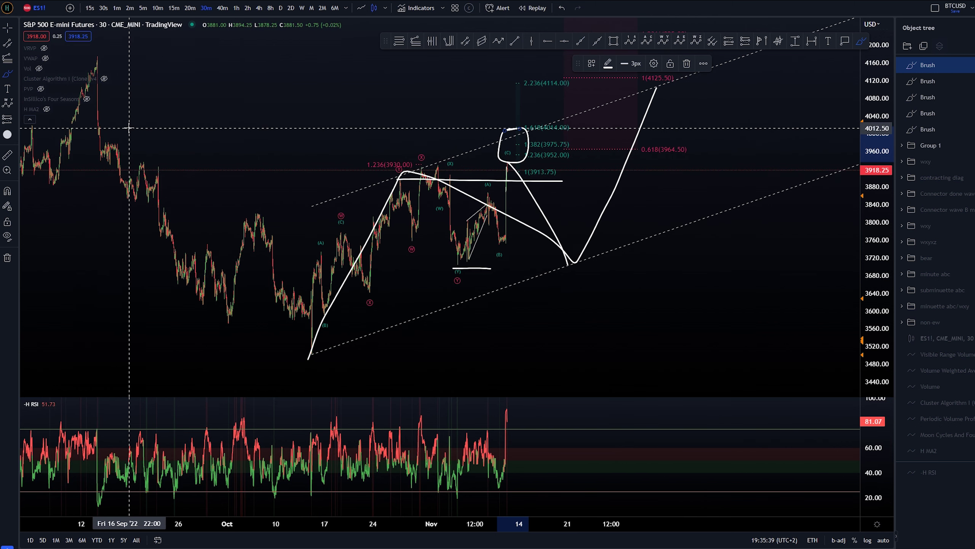
{"action": "left_click_drag", "start_coordinate": [95, 125], "coordinate": [114, 126]}
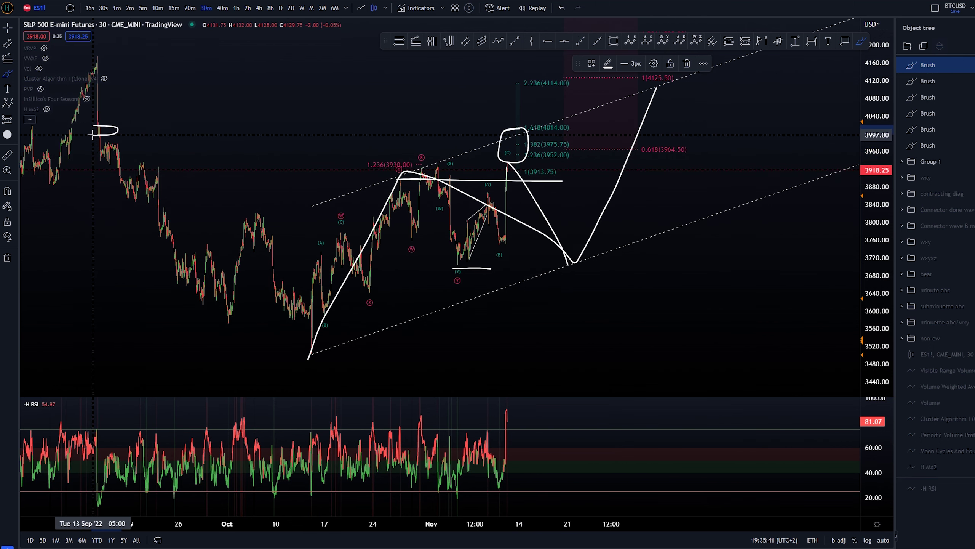
{"action": "key", "text": "Escape"}
{"action": "key", "text": "ctrl+z"}
Switch the chart to the 1-hour interval and bring the September 13 drop into close view
{"action": "left_click_drag", "start_coordinate": [192, 107], "coordinate": [599, 122]}
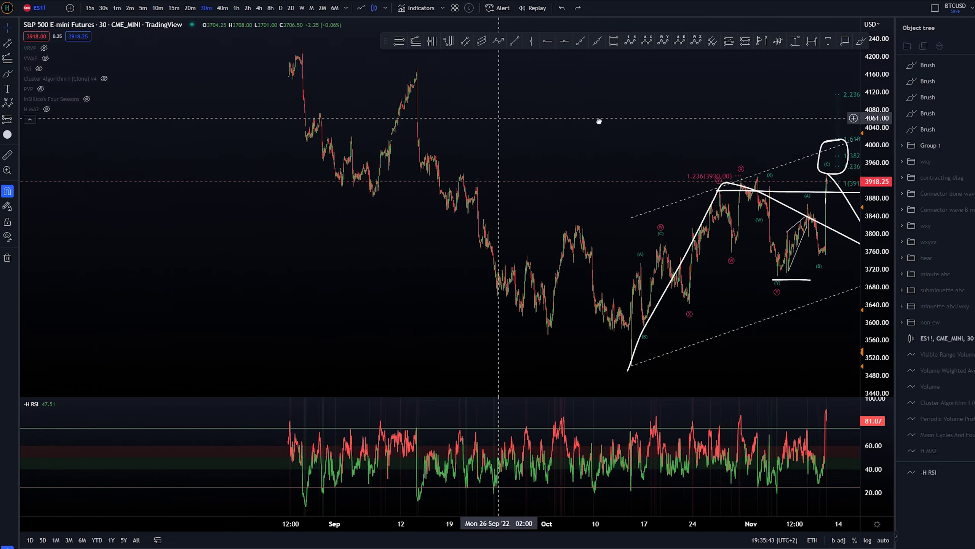
{"action": "left_click", "coordinate": [237, 8]}
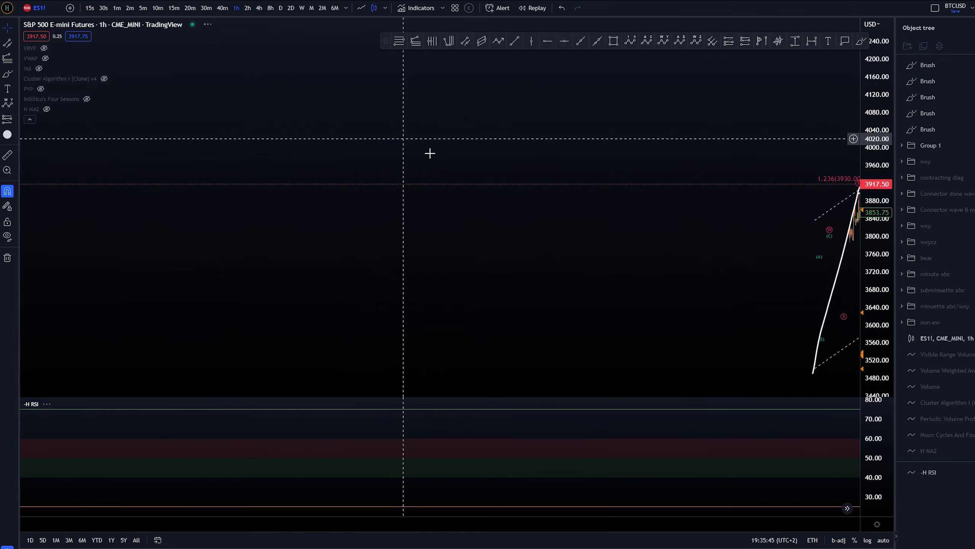
{"action": "scroll", "coordinate": [768, 144], "scroll_direction": "up", "scroll_amount": 3}
{"action": "scroll", "coordinate": [374, 173], "scroll_direction": "up", "scroll_amount": 10}
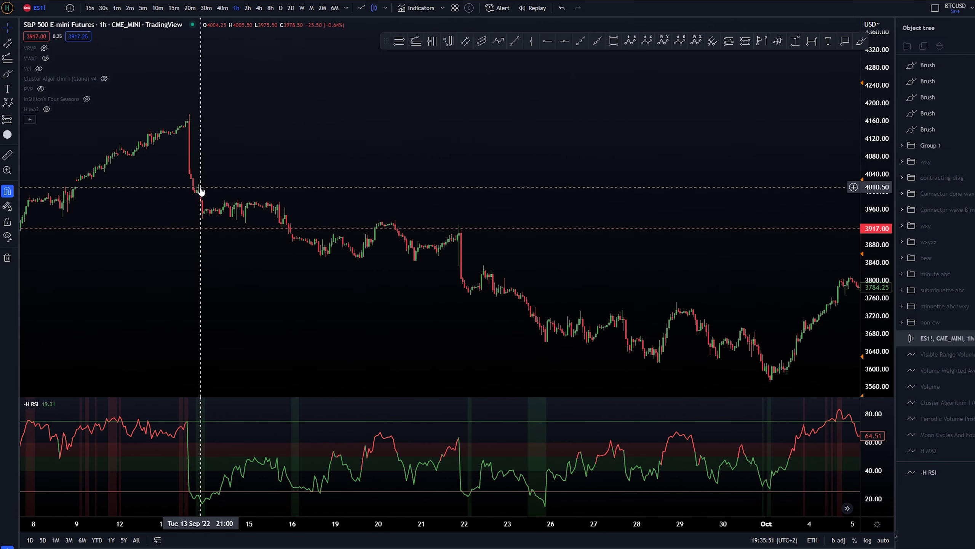
Circle the long red September 13 candle with the Brush, and undo the circle
{"action": "key", "text": "alt+b"}
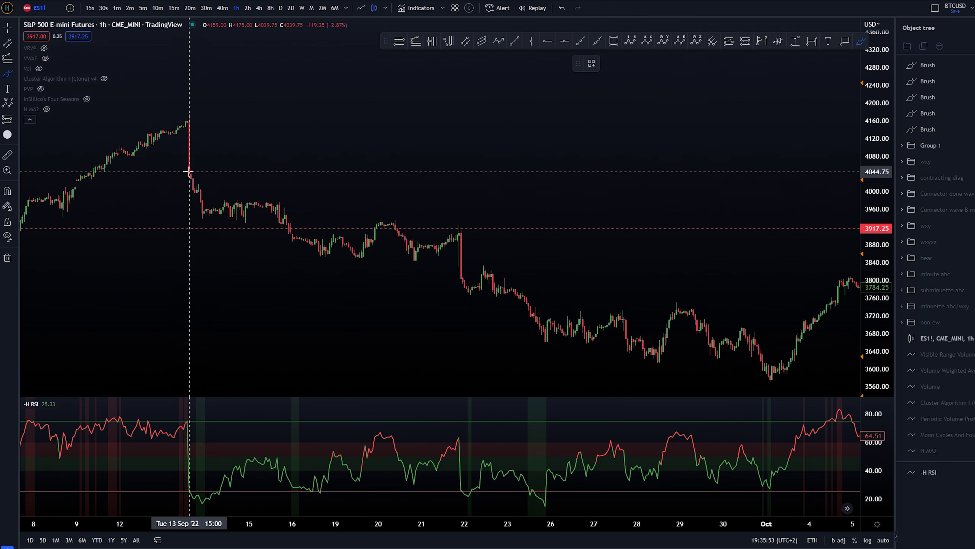
{"action": "mouse_move", "coordinate": [190, 169]}
{"action": "left_mouse_down"}
{"action": "mouse_move", "coordinate": [178, 168]}
{"action": "mouse_move", "coordinate": [182, 130]}
{"action": "mouse_move", "coordinate": [197, 162]}
{"action": "mouse_move", "coordinate": [191, 169]}
{"action": "left_mouse_up"}
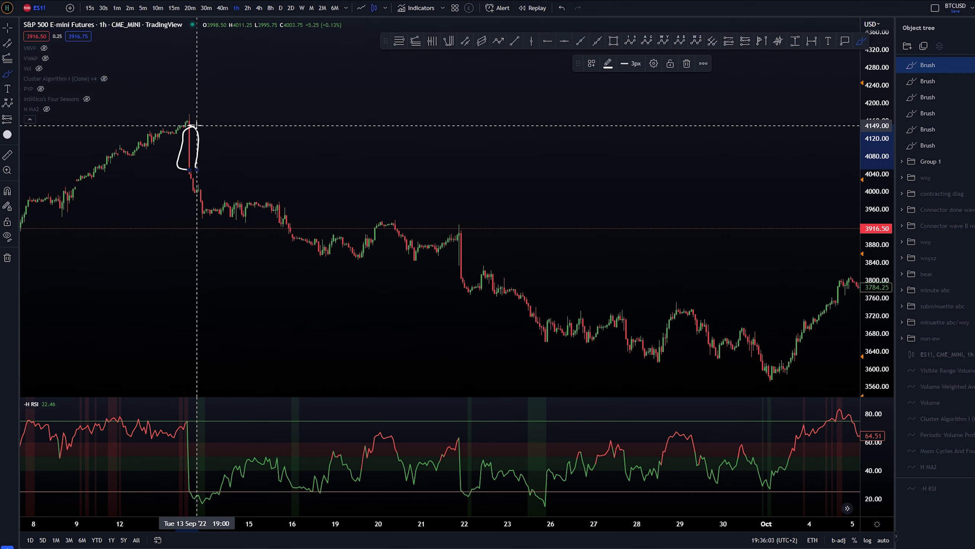
{"action": "key", "text": "ctrl+z"}
Brush a decline from the circled (C) target zone toward the lower channel line, and undo it
{"action": "scroll", "coordinate": [343, 155], "scroll_direction": "down", "scroll_amount": 10}
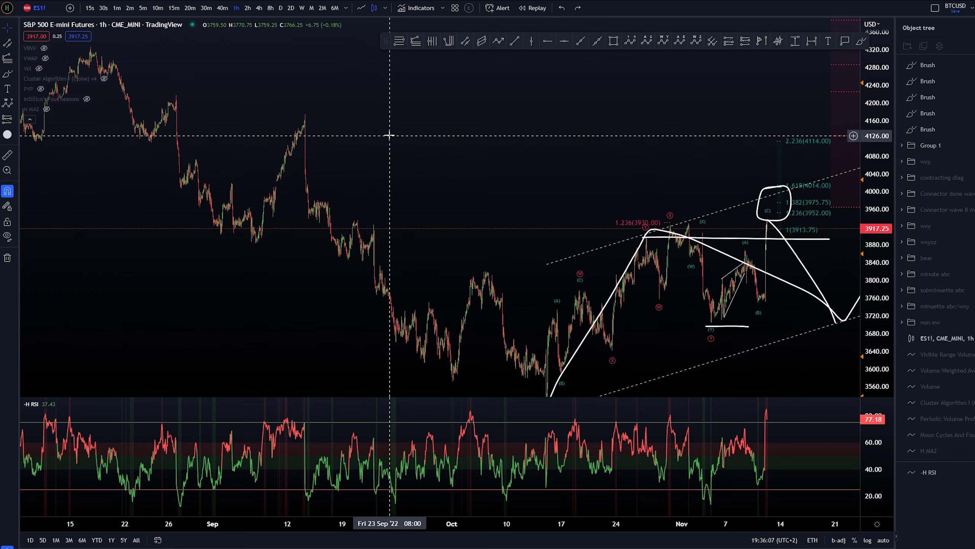
{"action": "left_click_drag", "start_coordinate": [522, 158], "coordinate": [299, 125]}
{"action": "scroll", "coordinate": [299, 126], "scroll_direction": "down", "scroll_amount": 1}
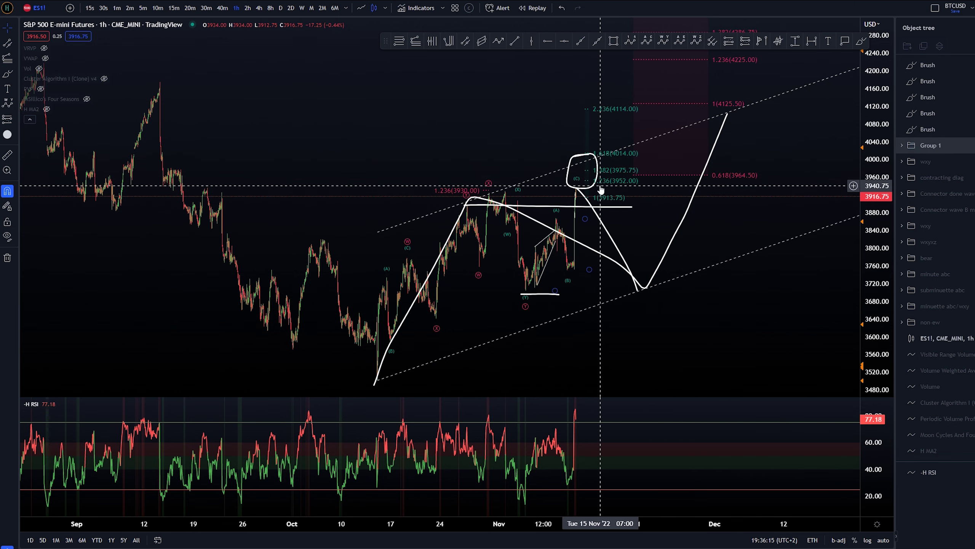
{"action": "key", "text": "alt+b"}
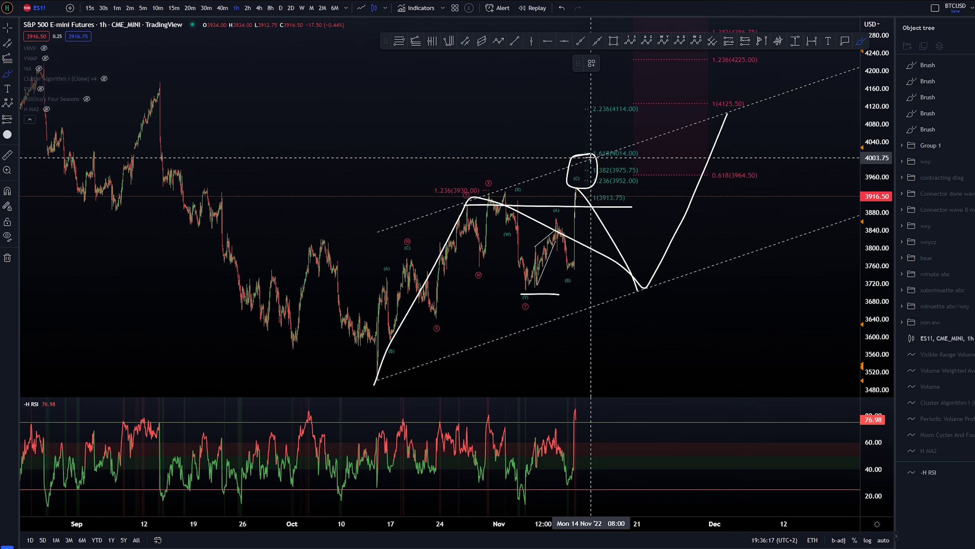
{"action": "mouse_move", "coordinate": [583, 166]}
{"action": "left_mouse_down"}
{"action": "mouse_move", "coordinate": [616, 266]}
{"action": "mouse_move", "coordinate": [625, 256]}
{"action": "left_mouse_up"}
{"action": "key", "text": "ctrl+z"}
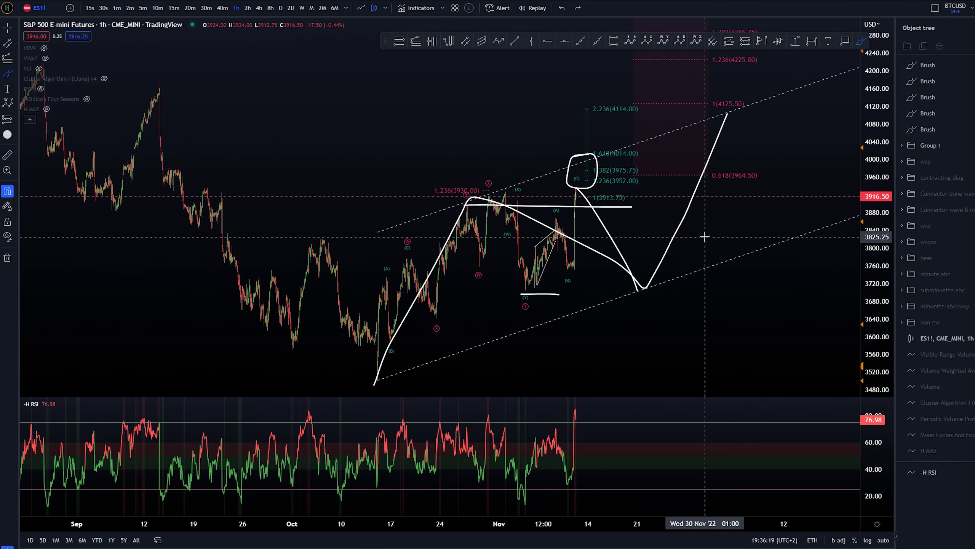